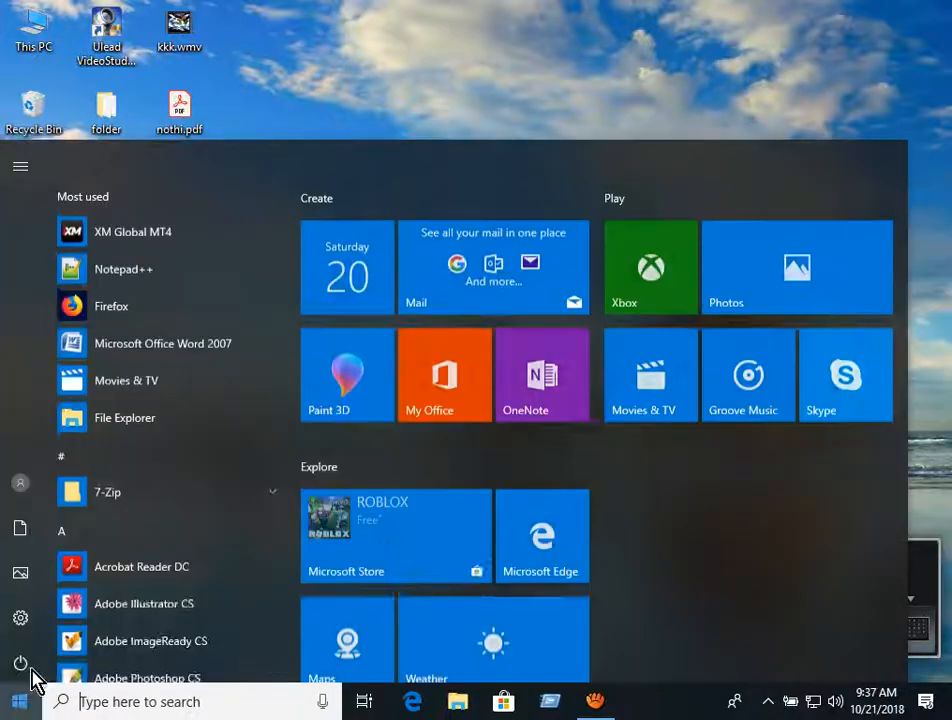
# - Launch Microsoft Office Access 2007 from the Start menu's Microsoft Office folder
pyautogui.scroll(-5, 180, 400)
pyautogui.scroll(-6, 180, 400)
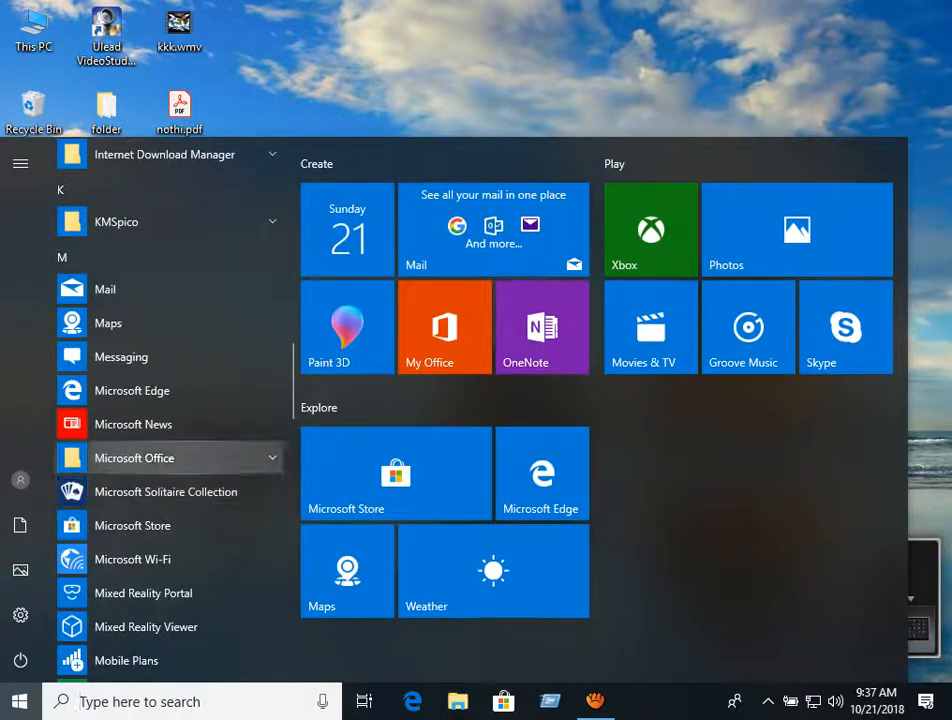
pyautogui.click(150, 458)
pyautogui.scroll(-3, 170, 400)
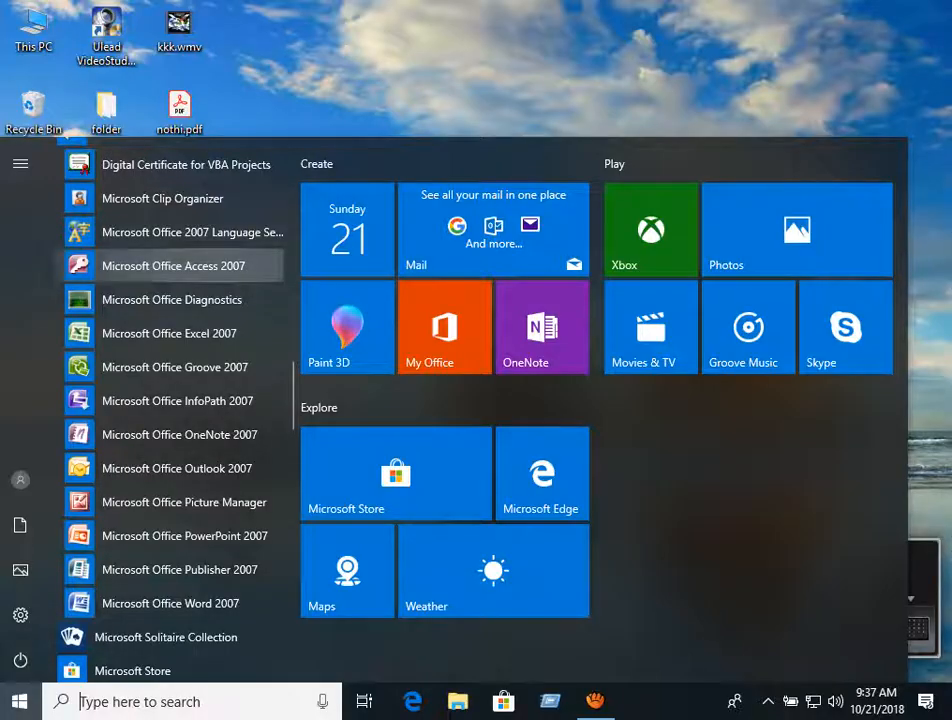
pyautogui.click(214, 271)
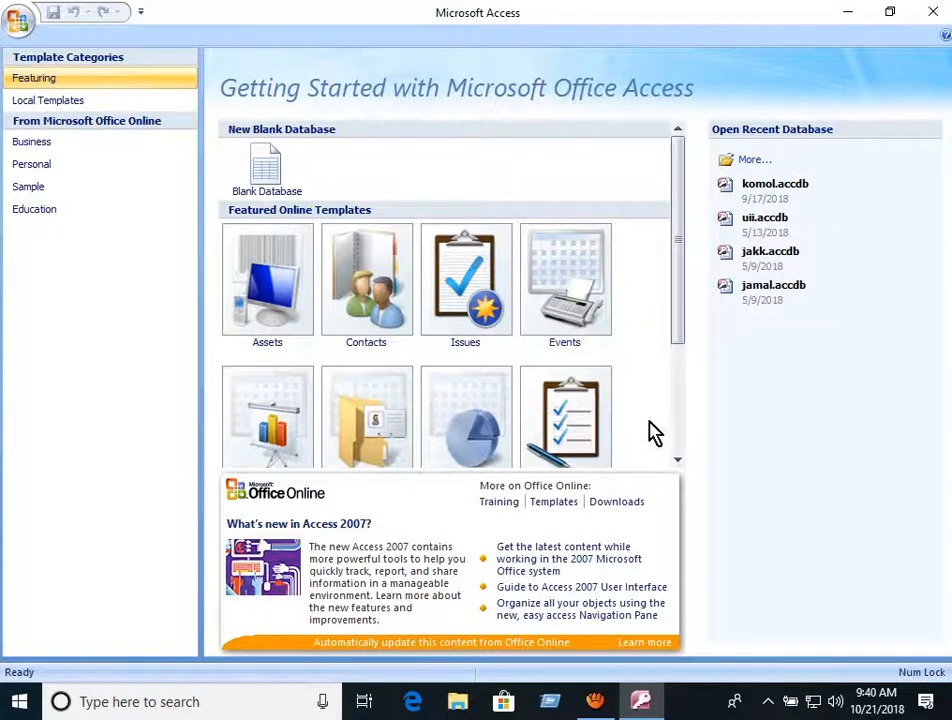
pyautogui.scroll(-5, 665, 419)
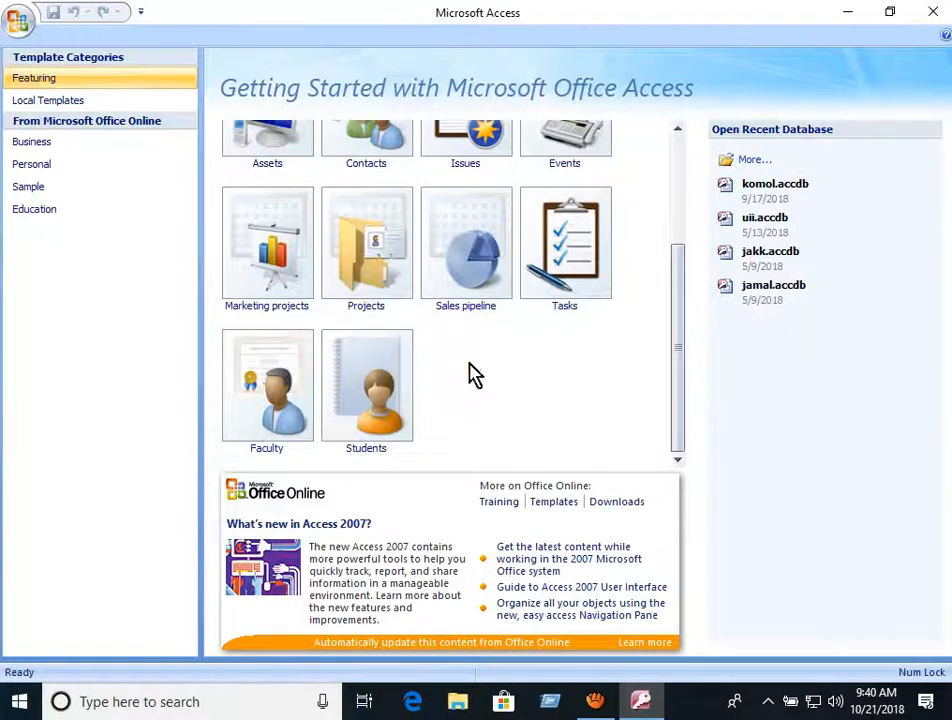
pyautogui.scroll(5, 475, 375)
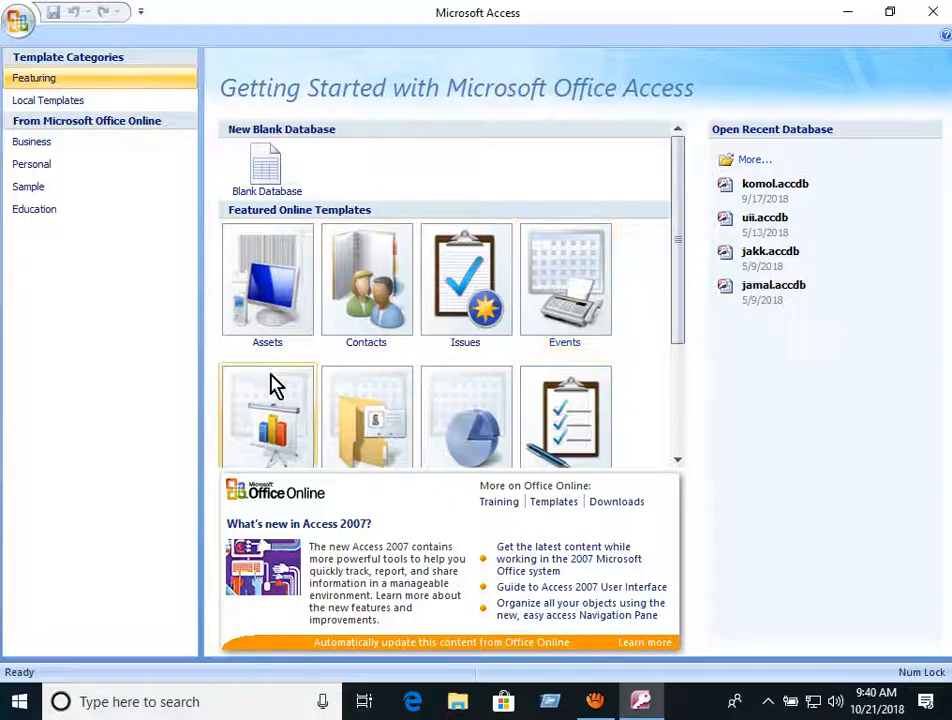
pyautogui.moveTo(680, 244)
pyautogui.mouseDown()
pyautogui.moveTo(680, 287)
pyautogui.moveTo(642, 378)
pyautogui.moveTo(661, 312)
pyautogui.moveTo(668, 362)
pyautogui.moveTo(664, 232)
pyautogui.mouseUp()
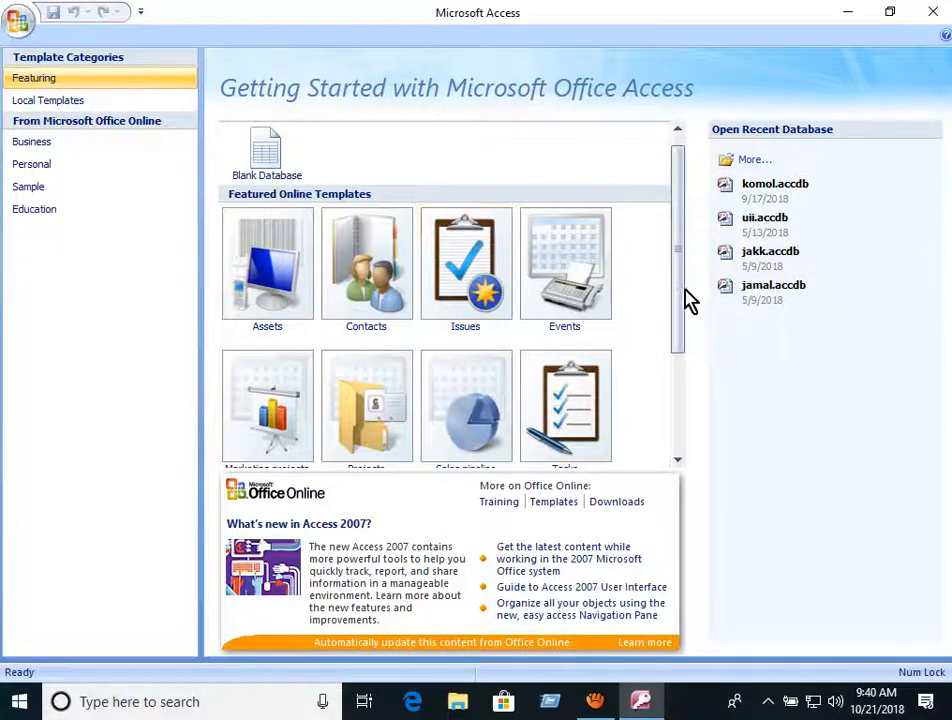
pyautogui.scroll(1, 680, 278)
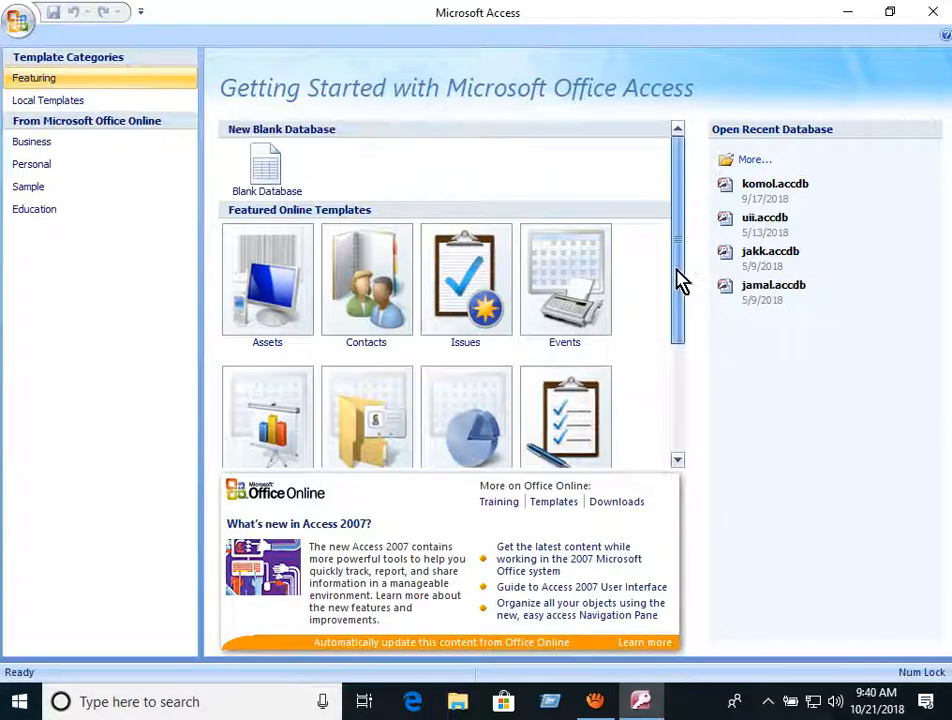
# - Start a Blank Database and open the File New Database location dialog
pyautogui.click(281, 199)
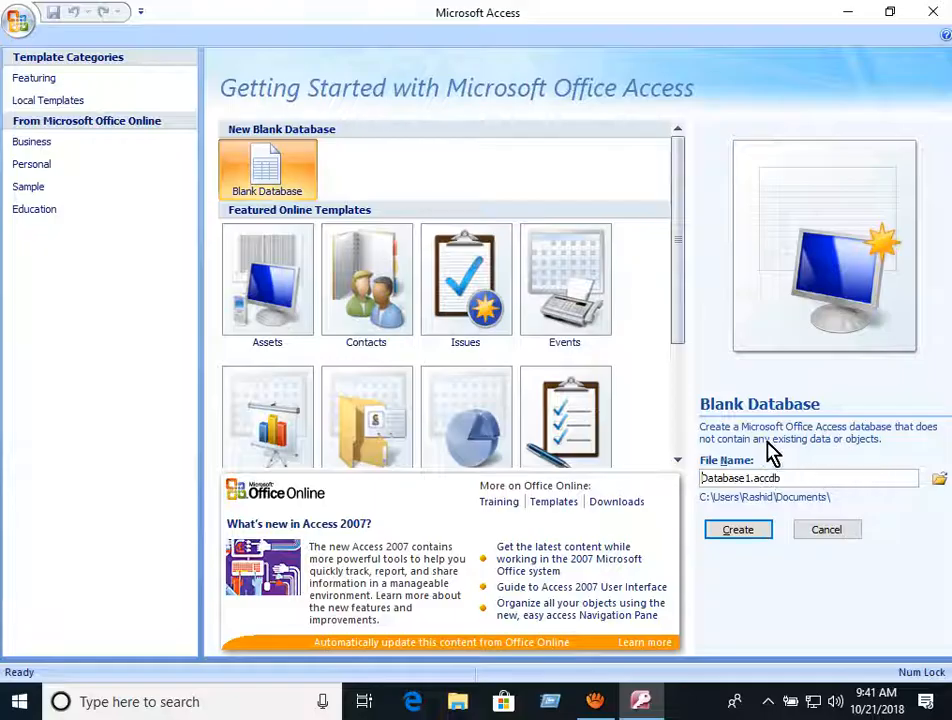
pyautogui.click(940, 482)
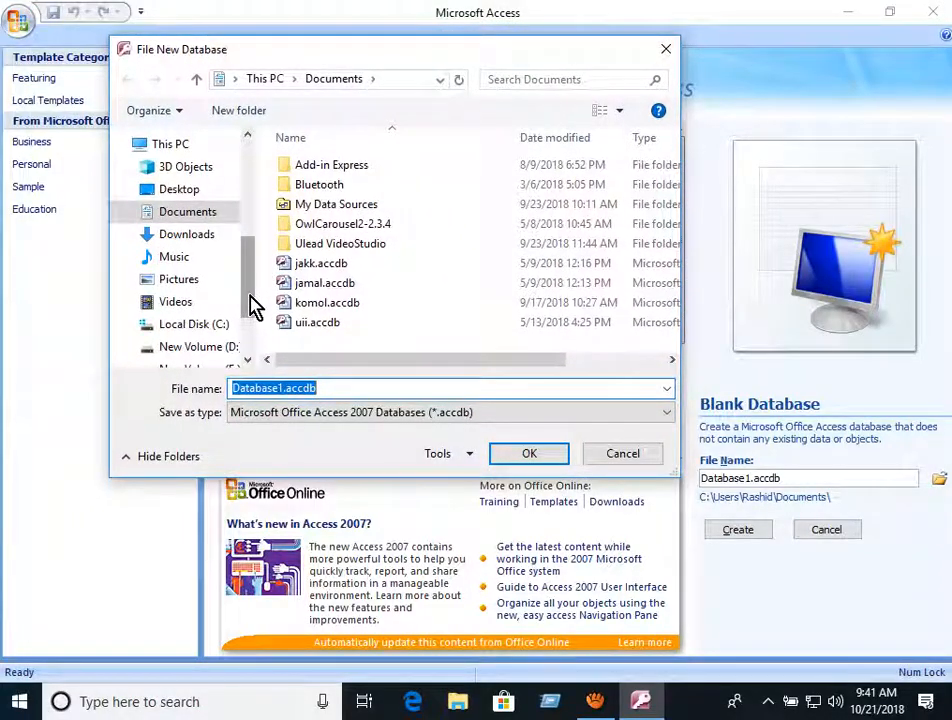
# - On the Desktop, create a new folder called database and go inside it
pyautogui.click(184, 194)
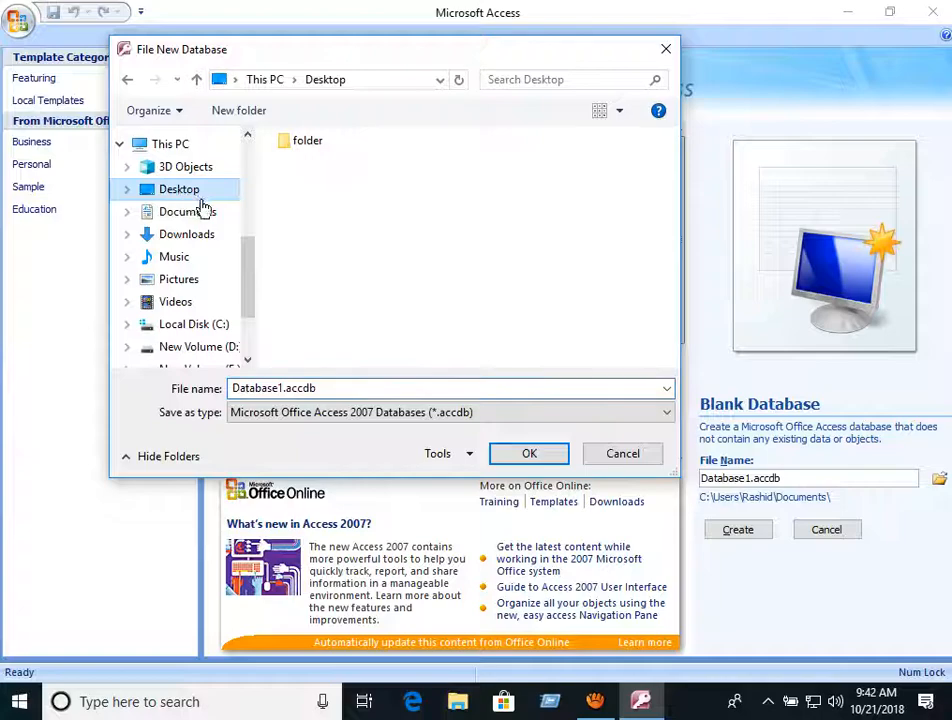
pyautogui.rightClick(357, 265)
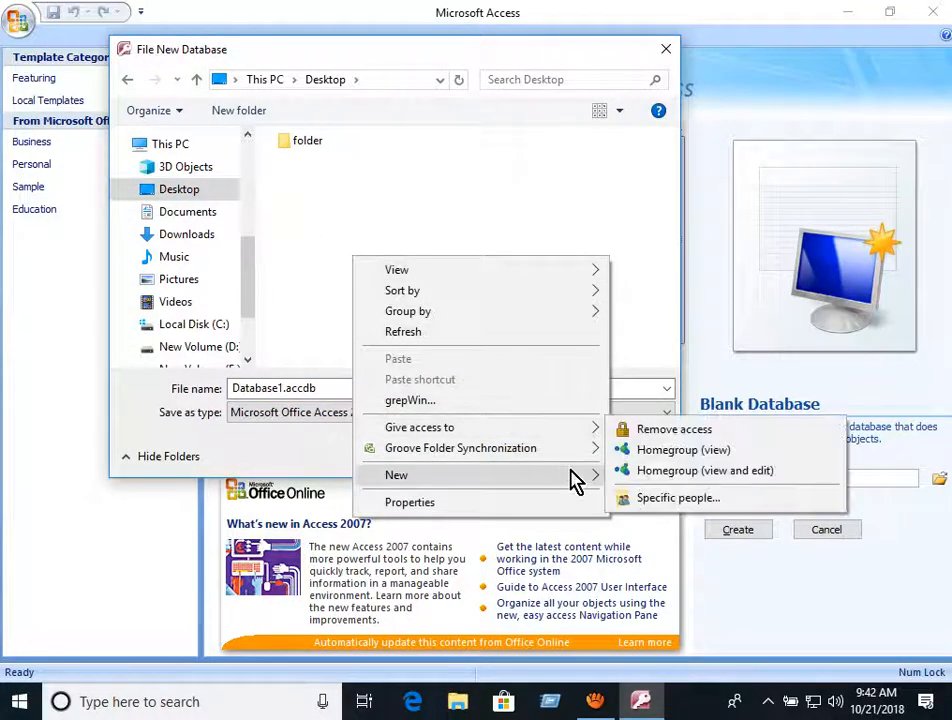
pyautogui.moveTo(575, 480)
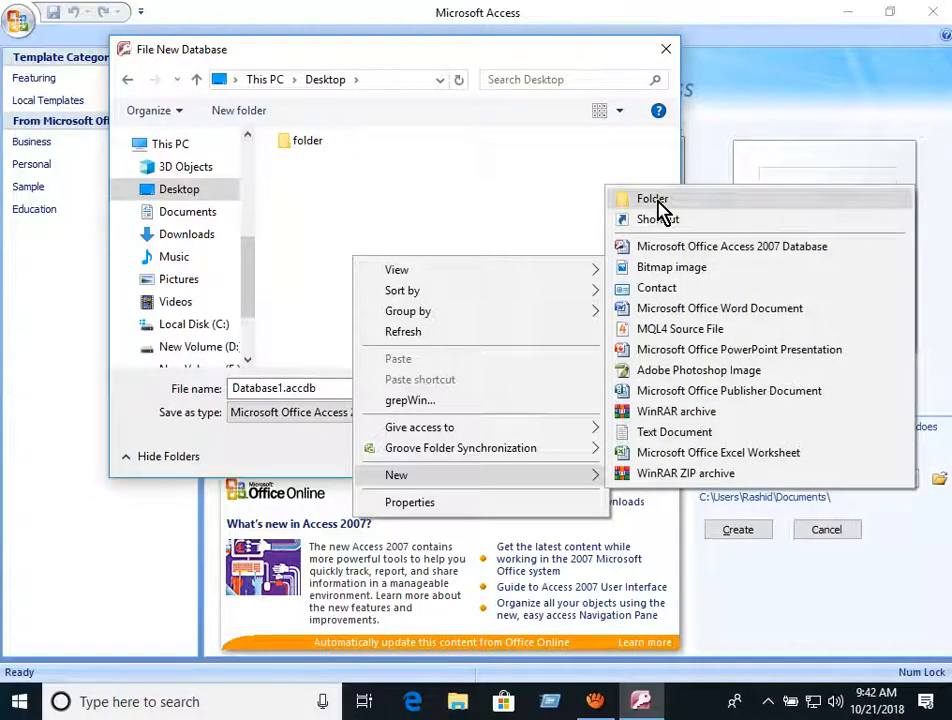
pyautogui.click(655, 205)
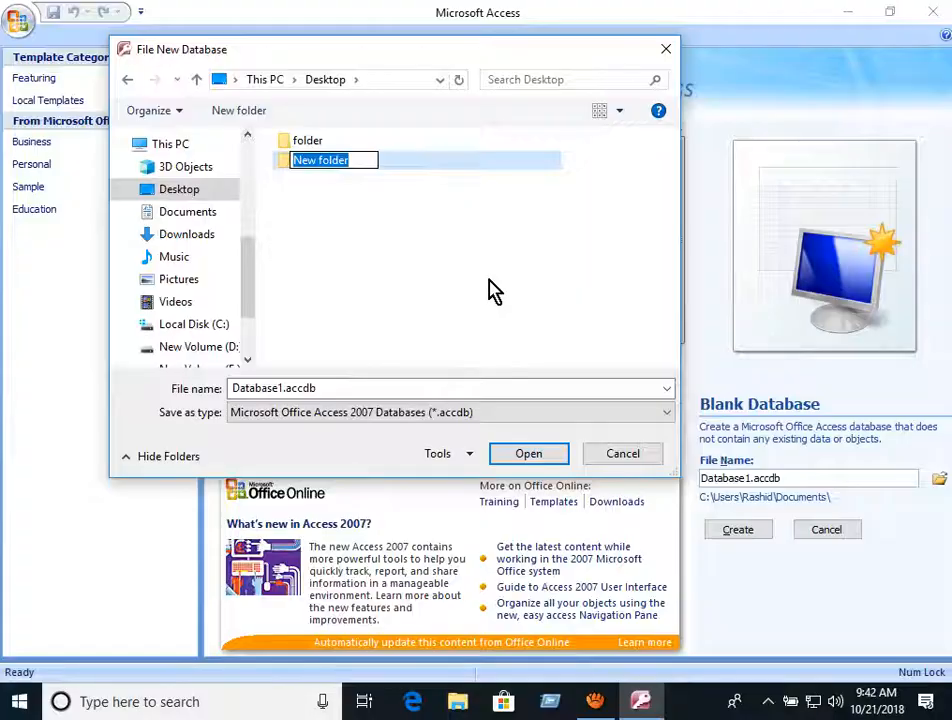
pyautogui.write('database')
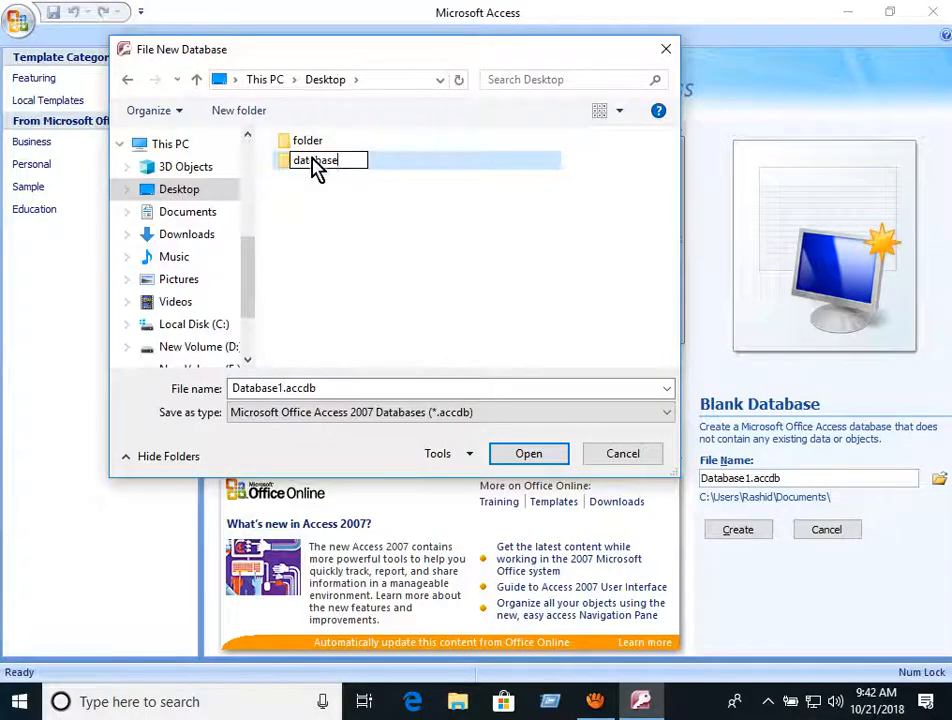
pyautogui.press('Return')
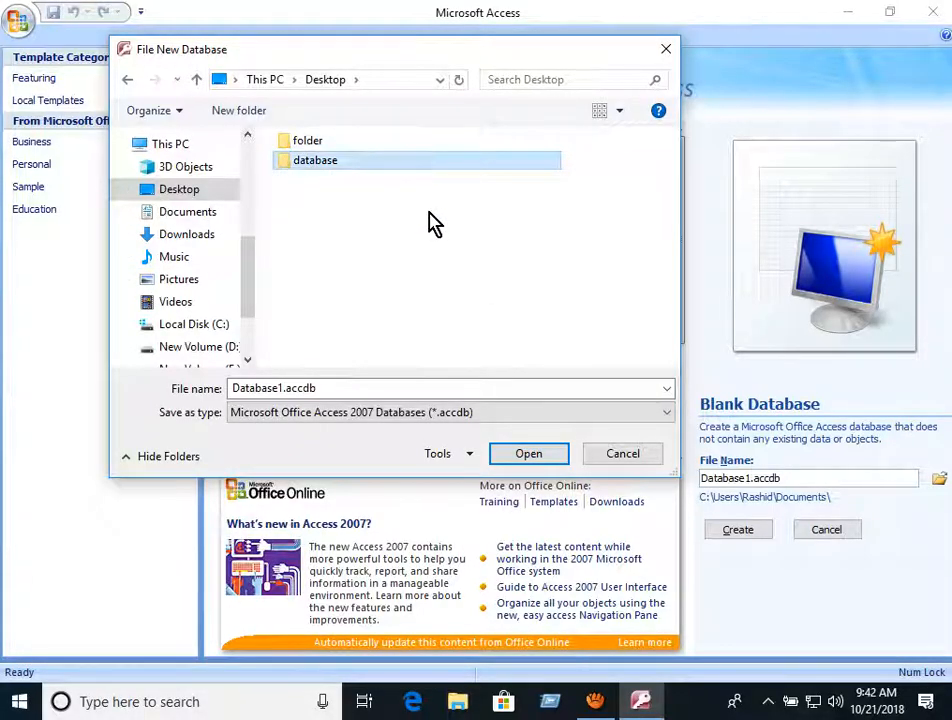
pyautogui.doubleClick(329, 168)
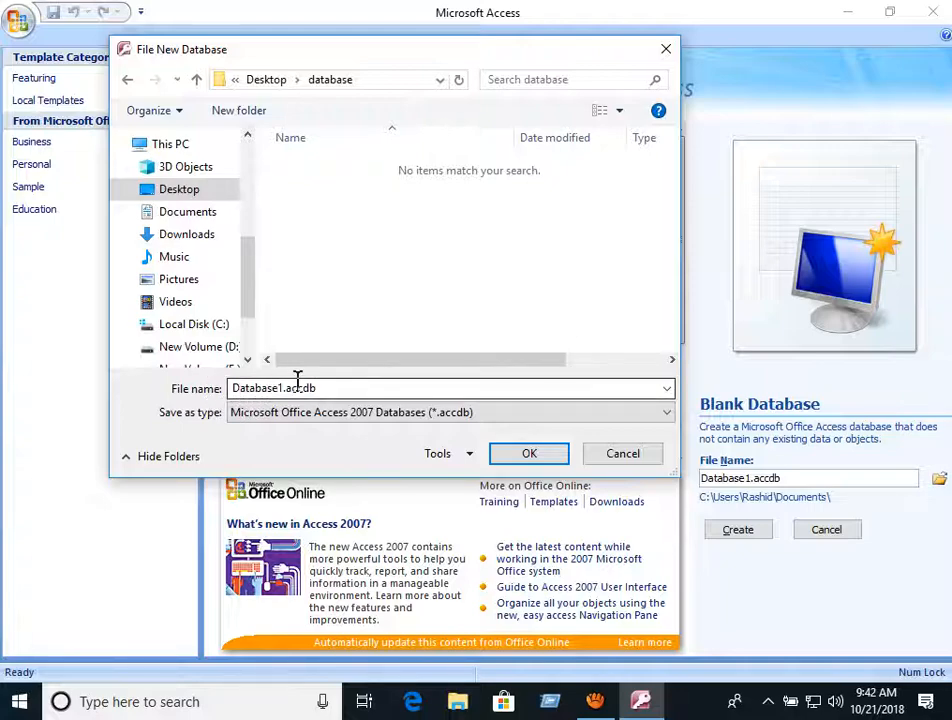
# - Replace the default file name with students and confirm the database folder location
pyautogui.doubleClick(231, 390)
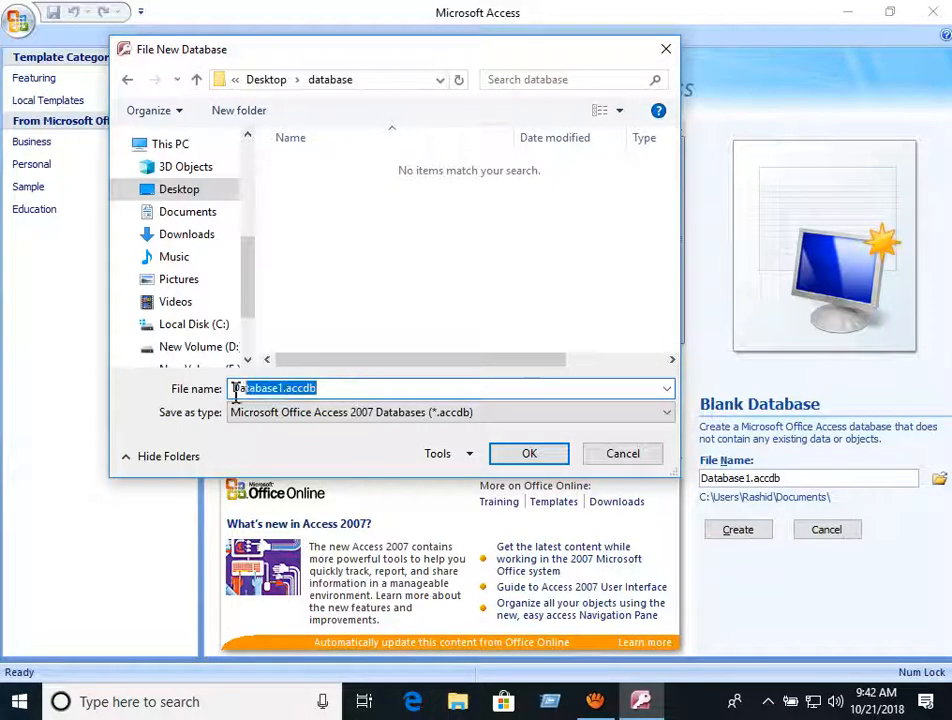
pyautogui.write('stude')
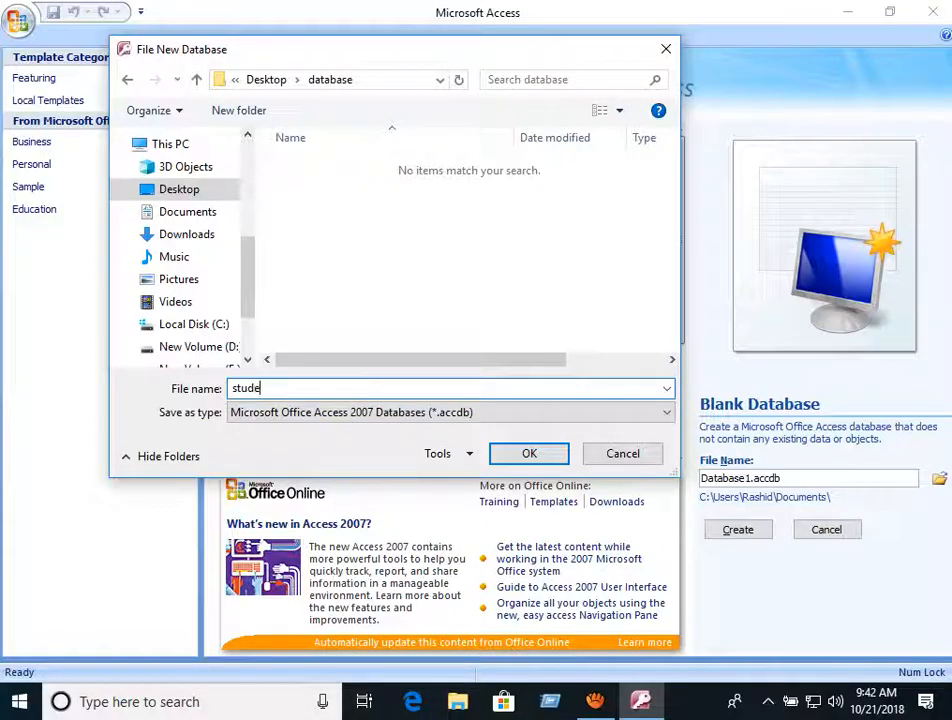
pyautogui.write('nts')
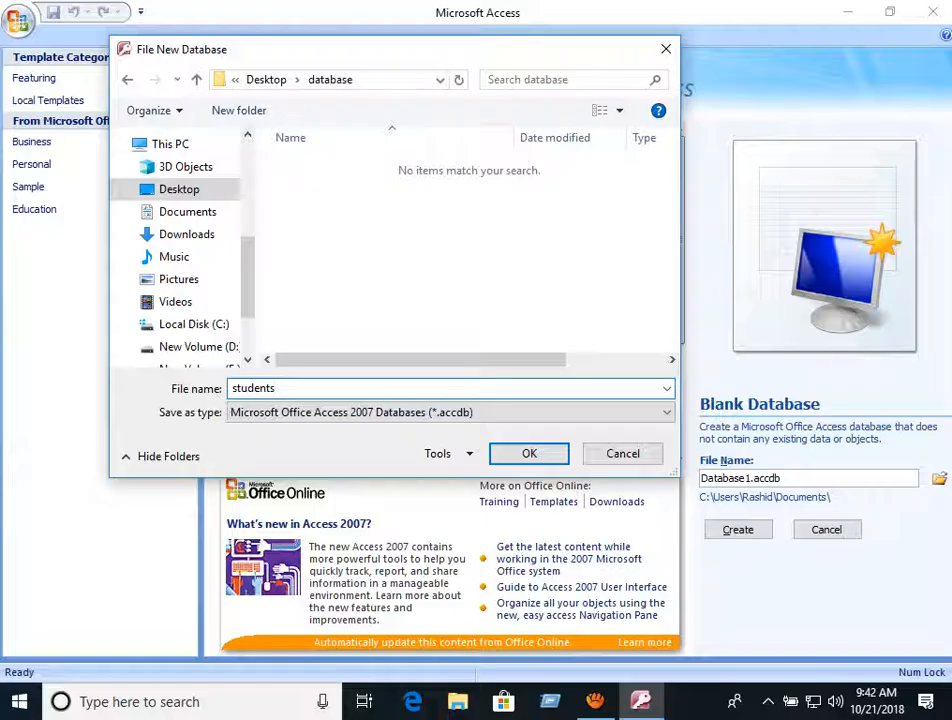
pyautogui.press('Tab')
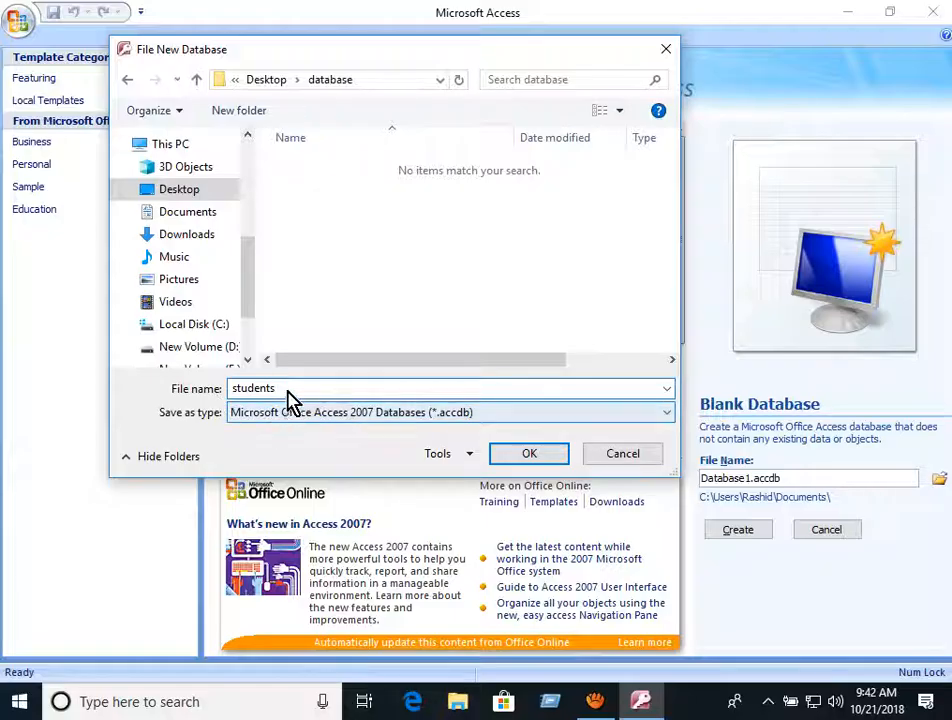
pyautogui.click(527, 458)
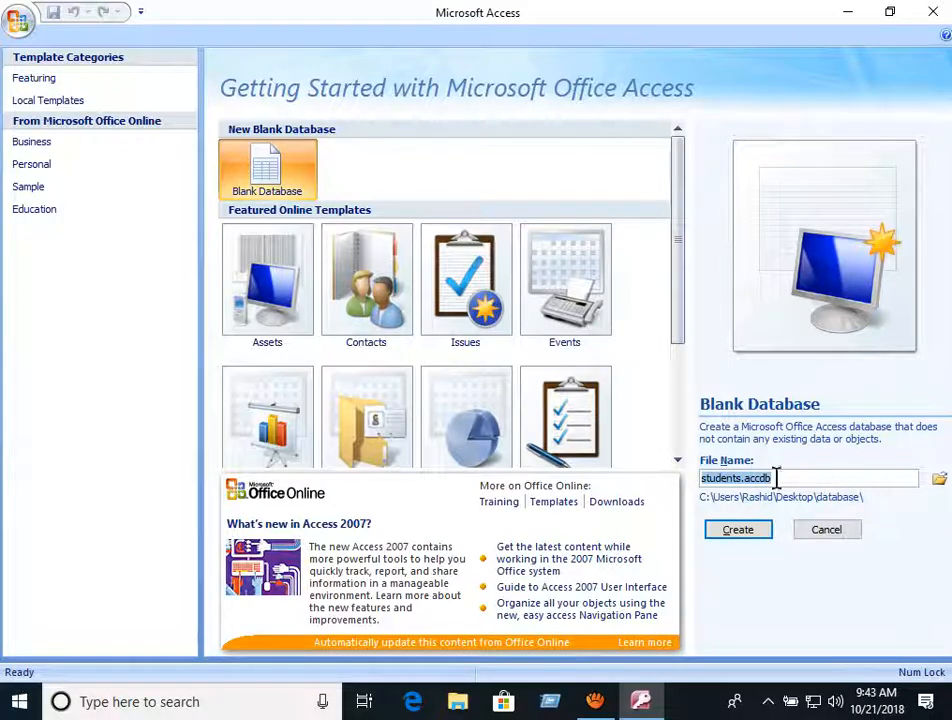
# - Create the students database, which opens an empty Table1 in Datasheet View
pyautogui.click(737, 531)
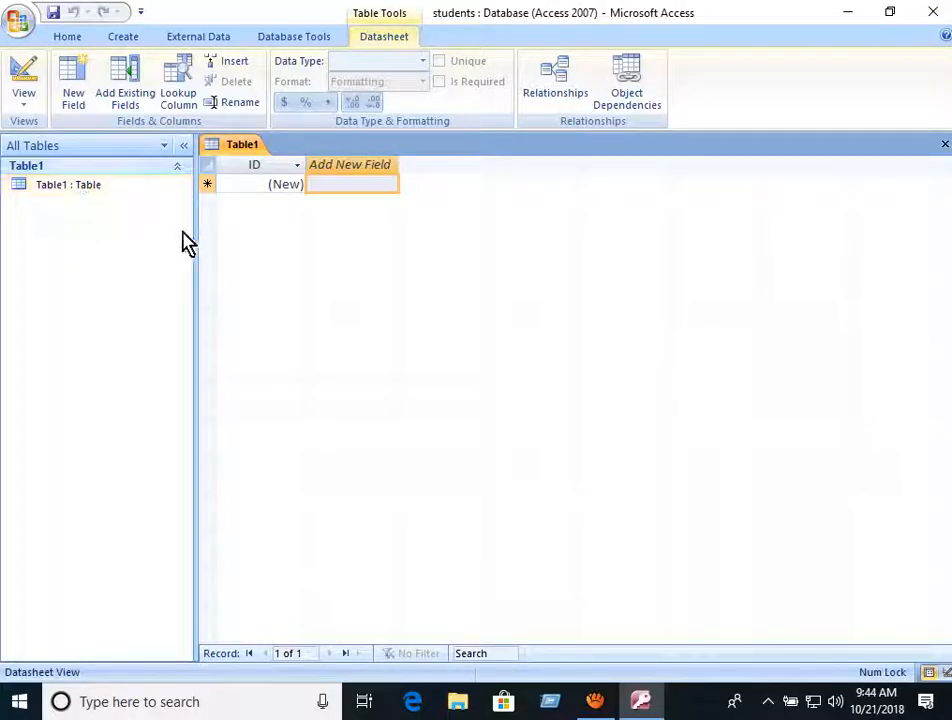
# - Select Table1 in the Navigation Pane and bring up its shortcut menu
pyautogui.click(93, 198)
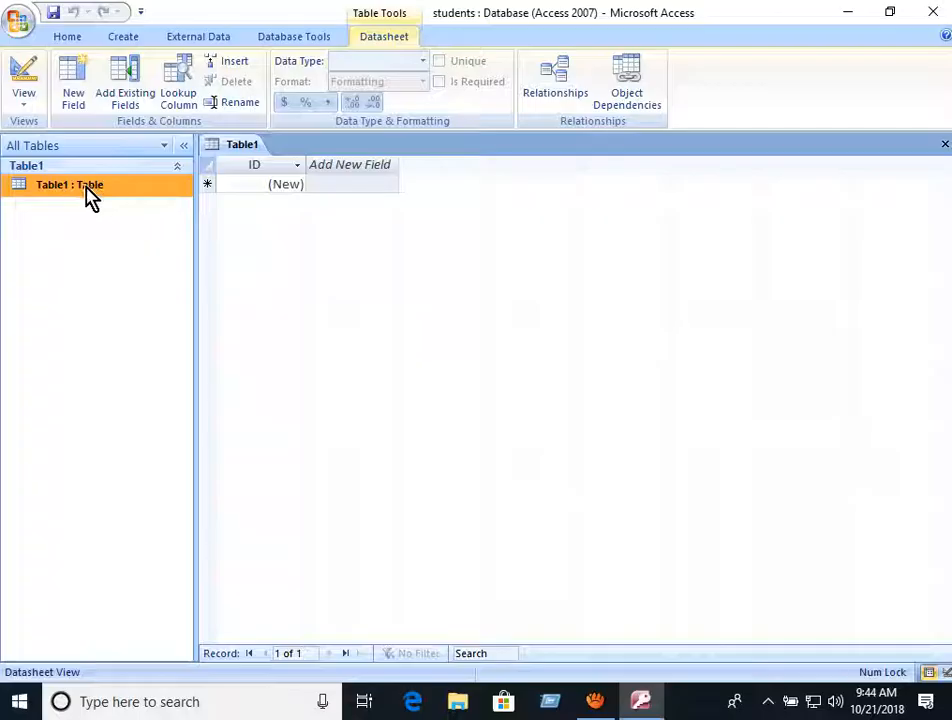
pyautogui.click(24, 110)
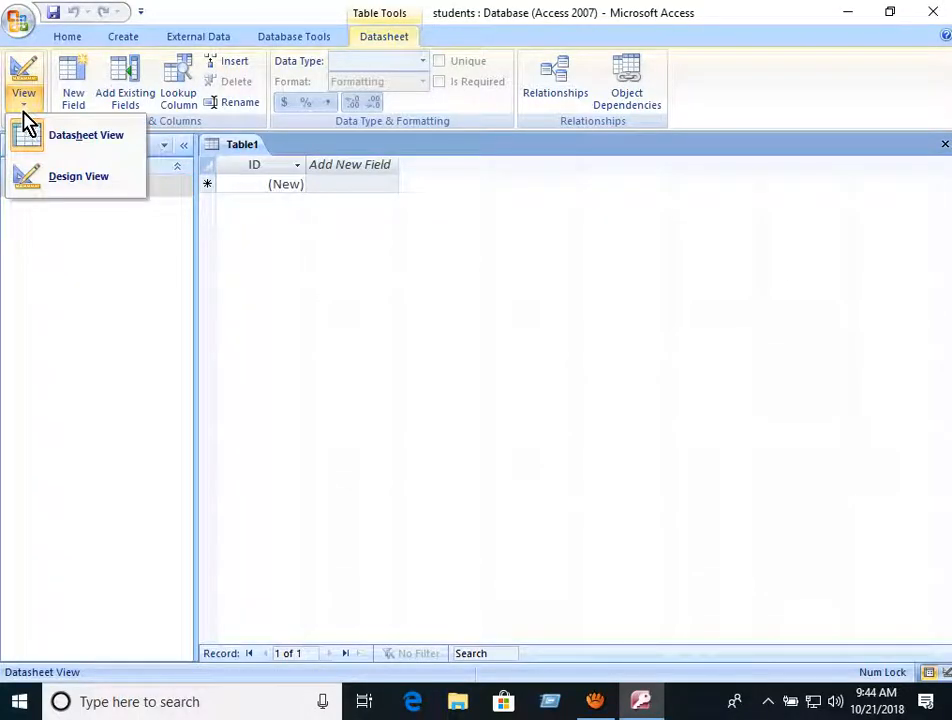
pyautogui.click(58, 212)
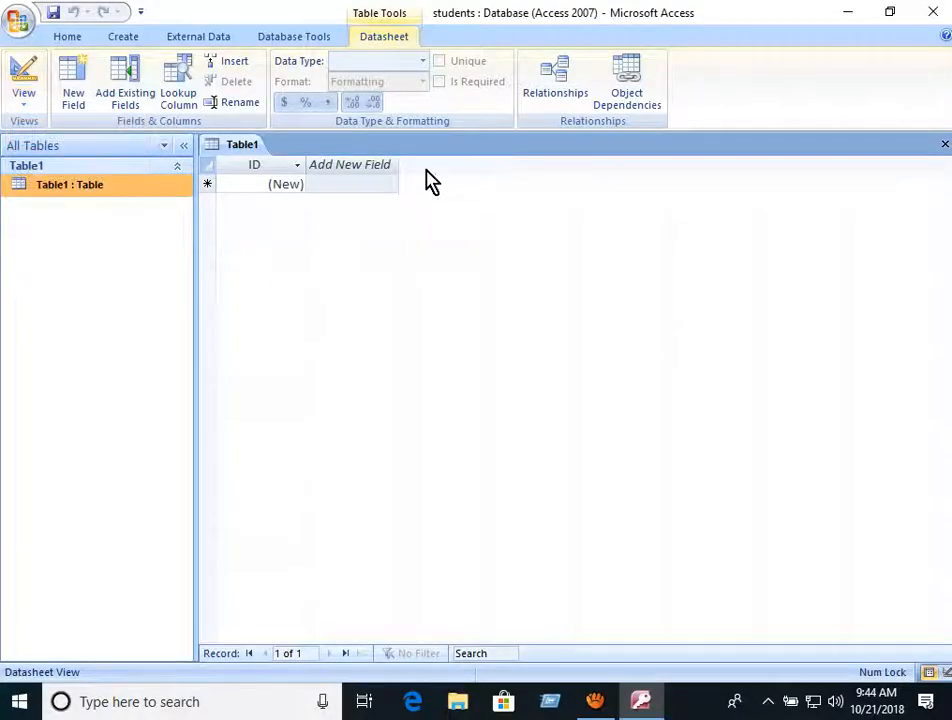
pyautogui.rightClick(80, 200)
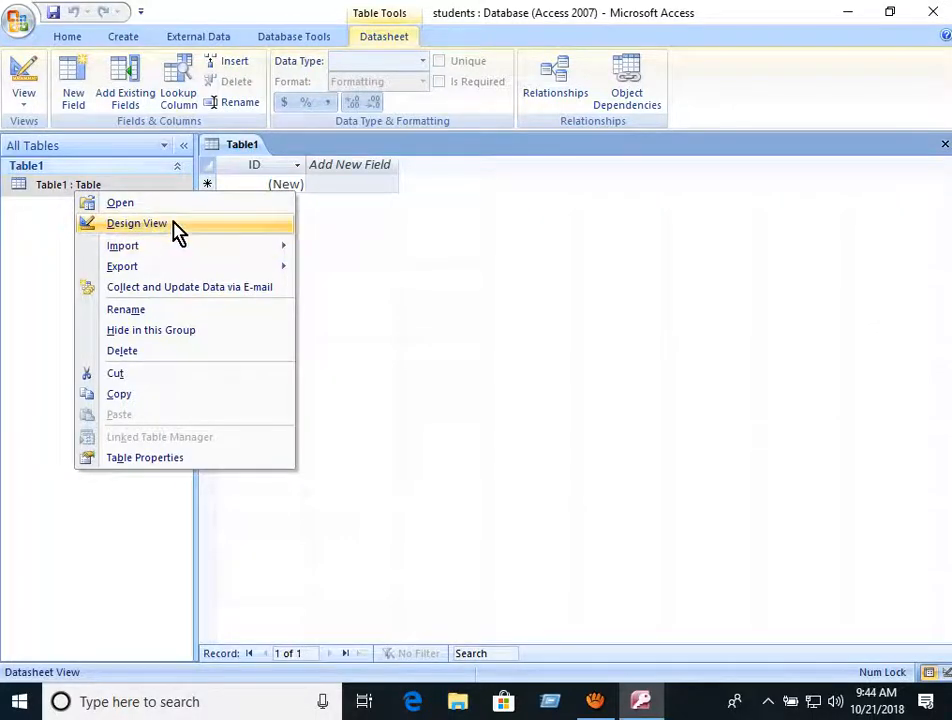
pyautogui.click(47, 187)
pyautogui.click(20, 104)
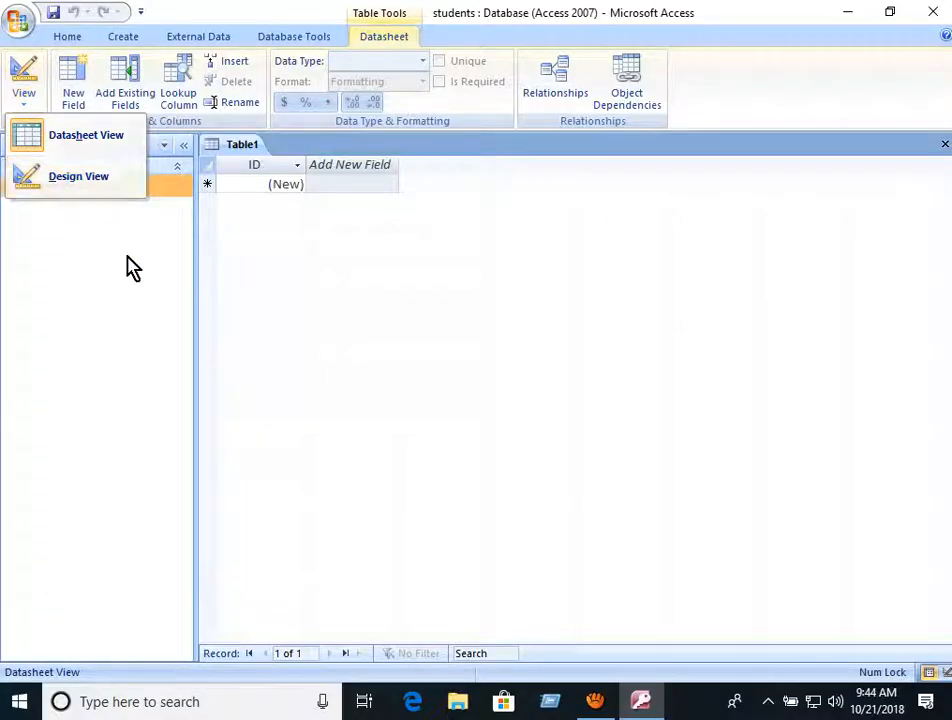
pyautogui.click(74, 193)
pyautogui.rightClick(78, 194)
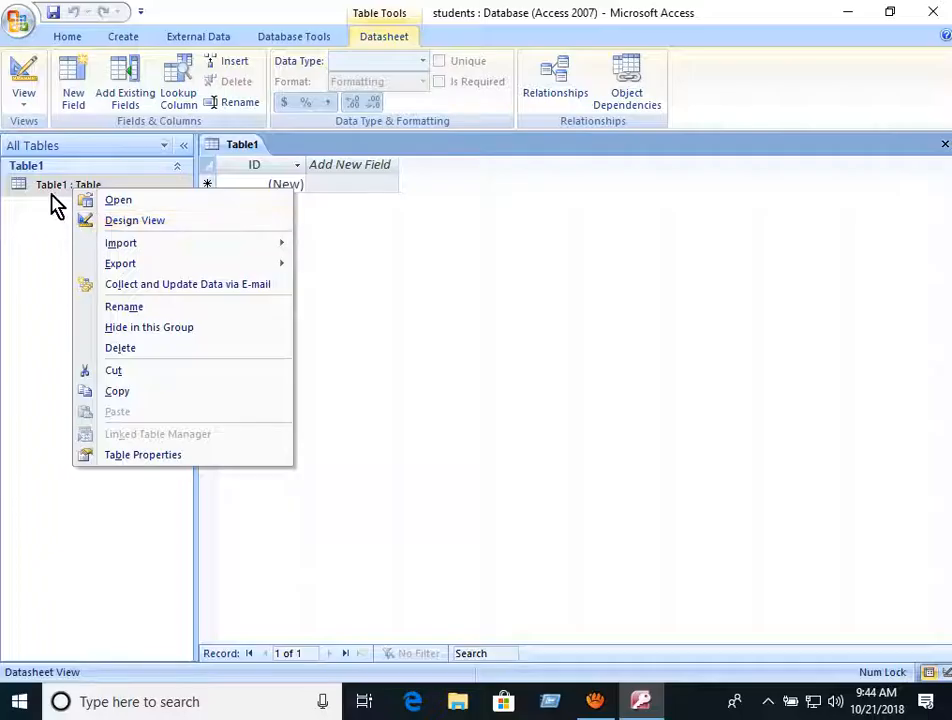
# - Switch Table1 to Design View, saving it under the name student1
pyautogui.click(113, 224)
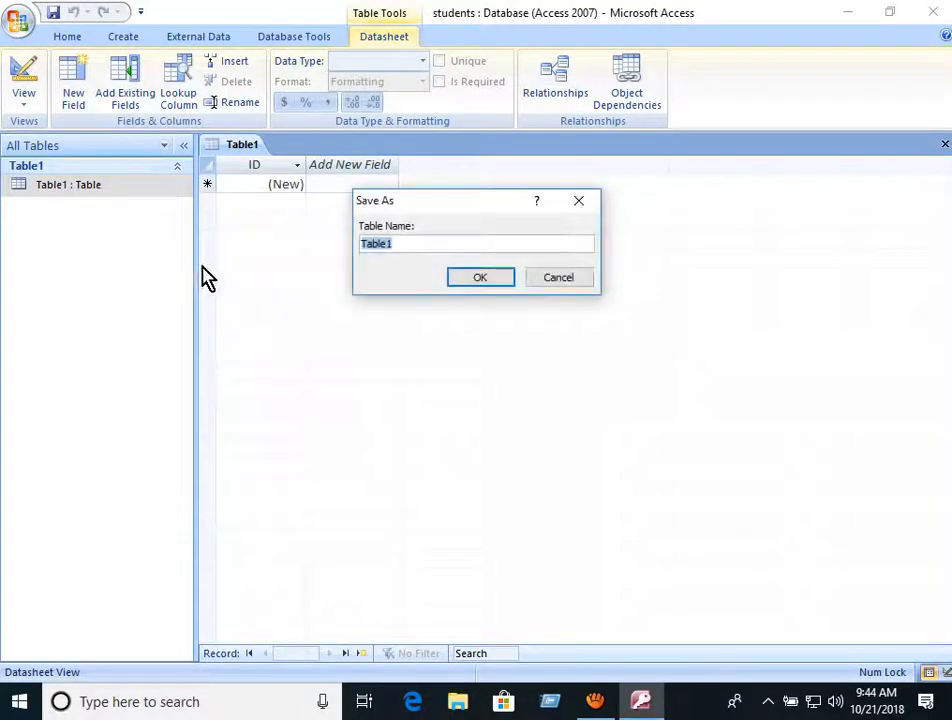
pyautogui.moveTo(416, 207); pyautogui.dragTo(364, 247)
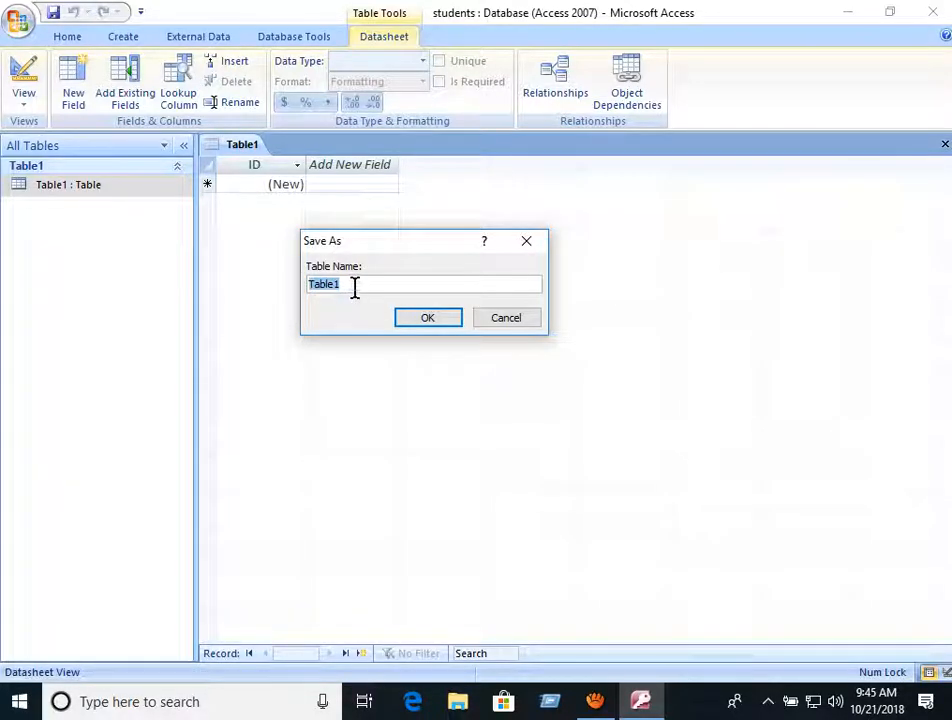
pyautogui.write('student1')
pyautogui.click(427, 318)
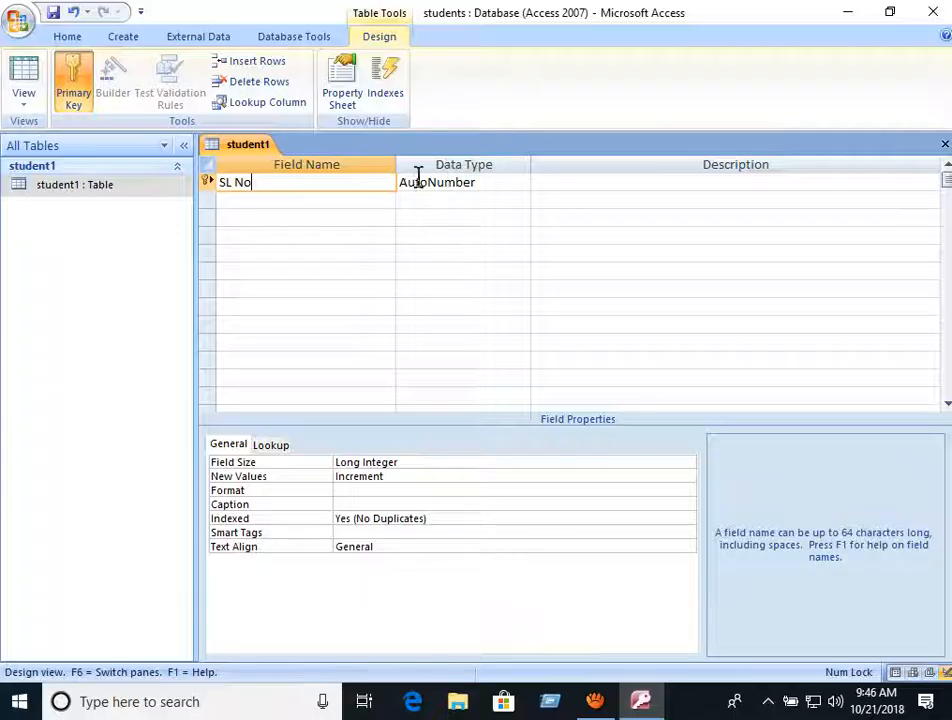
# - Check the SL No field's data type list, leaving it as AutoNumber
pyautogui.click(521, 182)
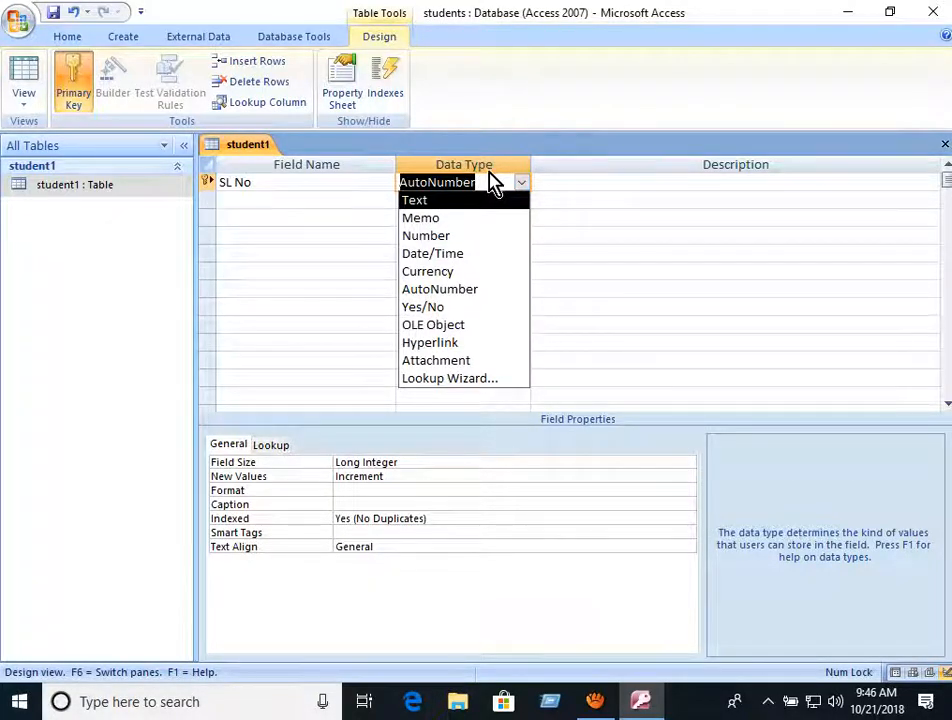
pyautogui.click(354, 182)
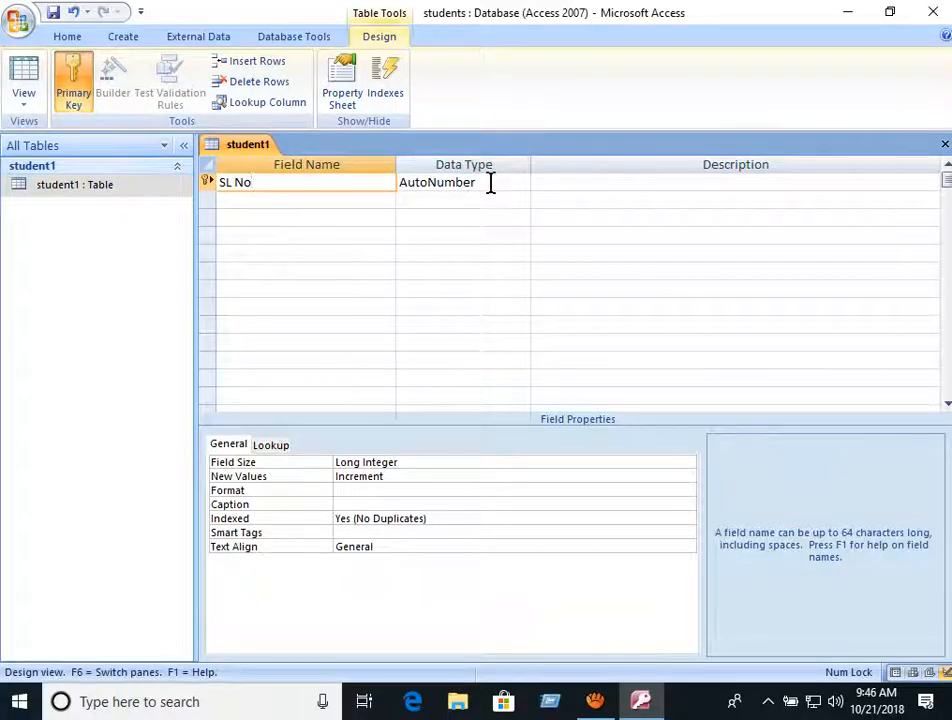
pyautogui.click(490, 182)
pyautogui.click(360, 182)
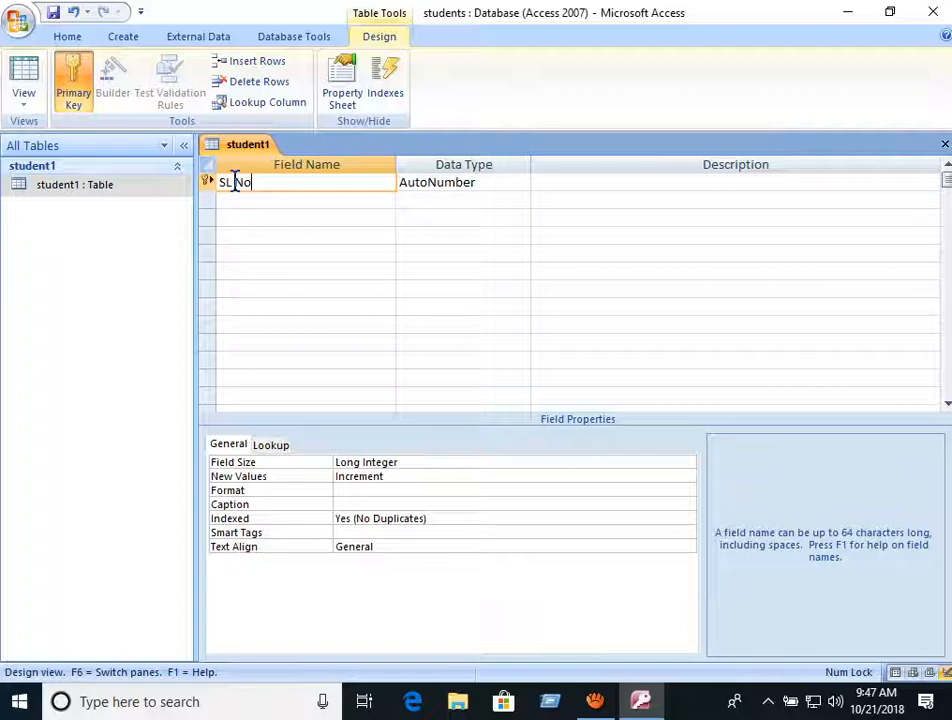
pyautogui.click(251, 202)
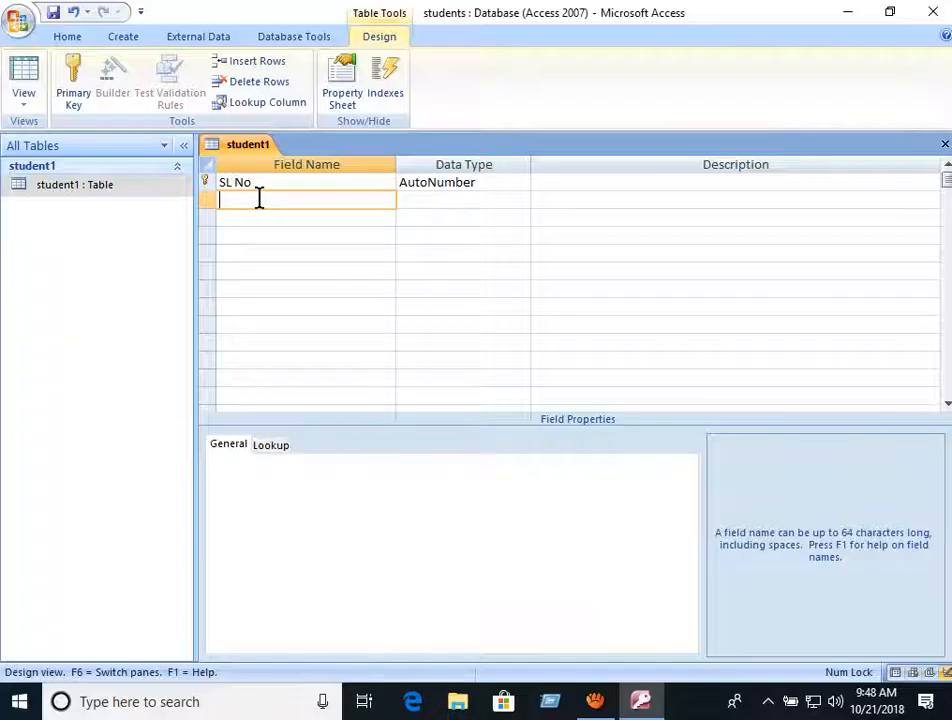
# - Add the Student Name and Student Father Name field rows
pyautogui.write('udent Name')
pyautogui.click(308, 216)
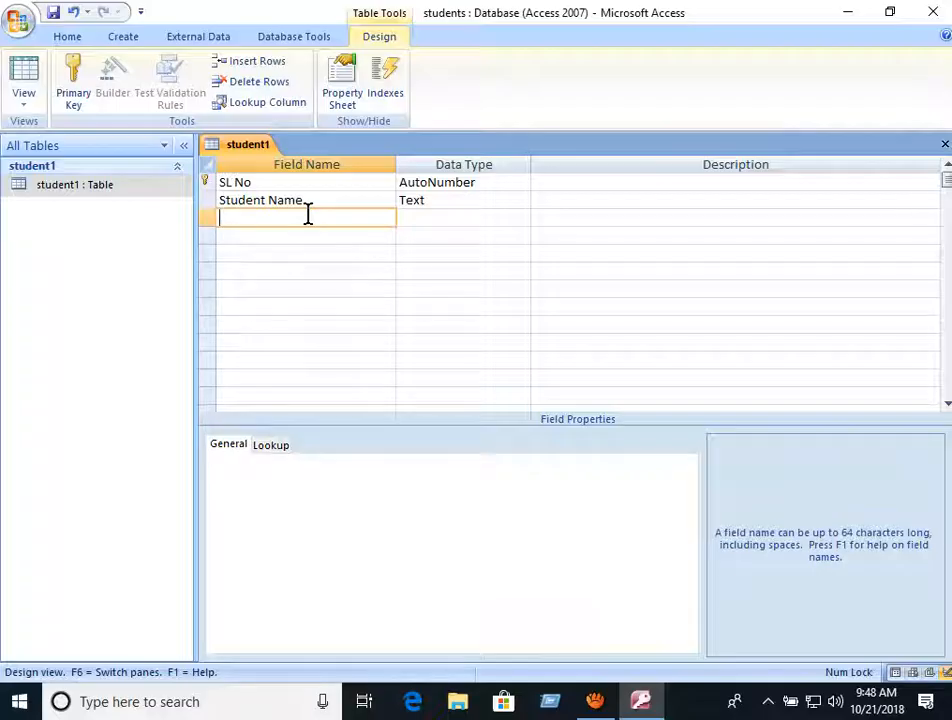
pyautogui.write('Stude3n')
pyautogui.press('BackSpace')
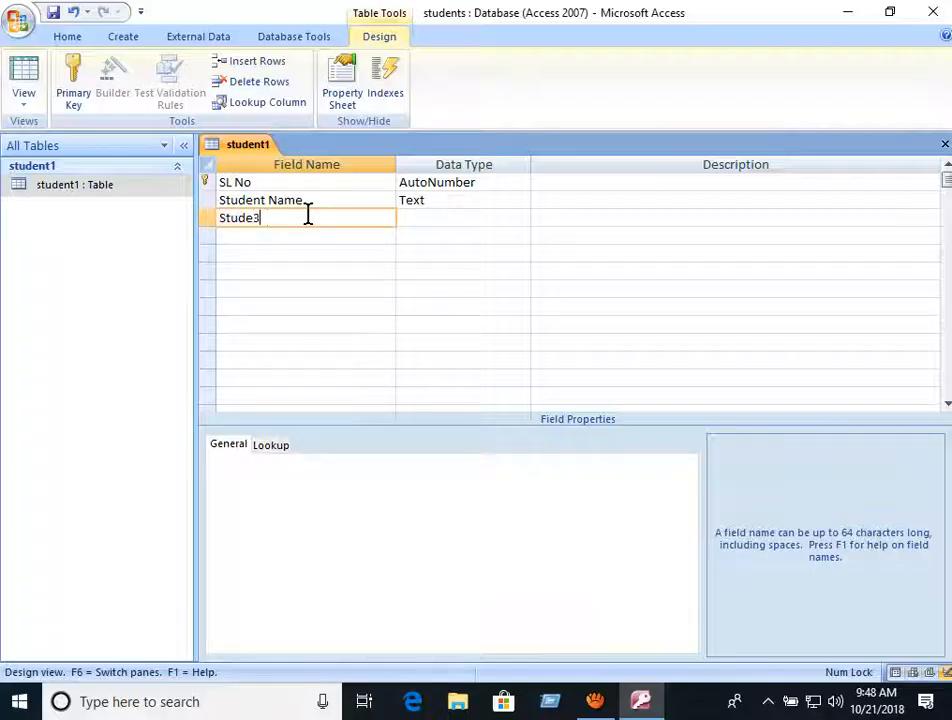
pyautogui.press('BackSpace')
pyautogui.write('nt Fa')
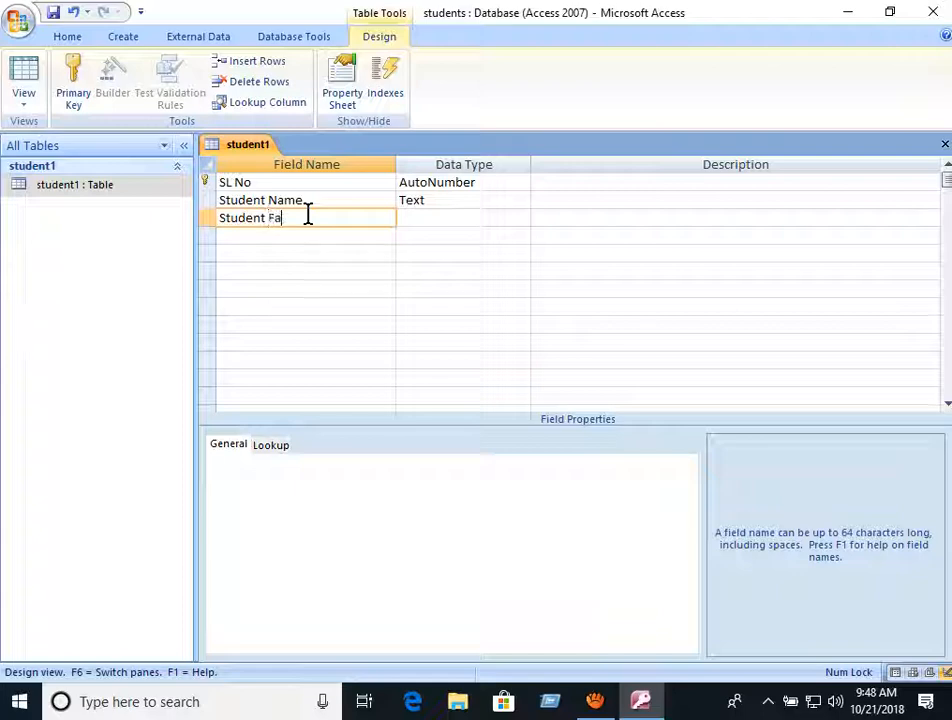
pyautogui.write('the')
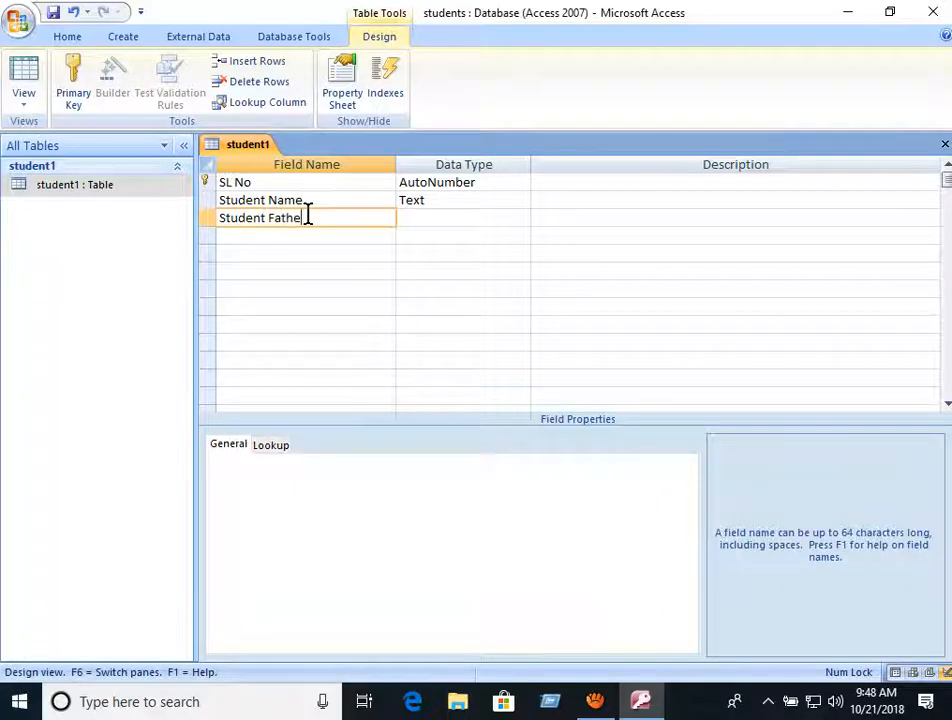
pyautogui.write('r Name')
pyautogui.click(365, 207)
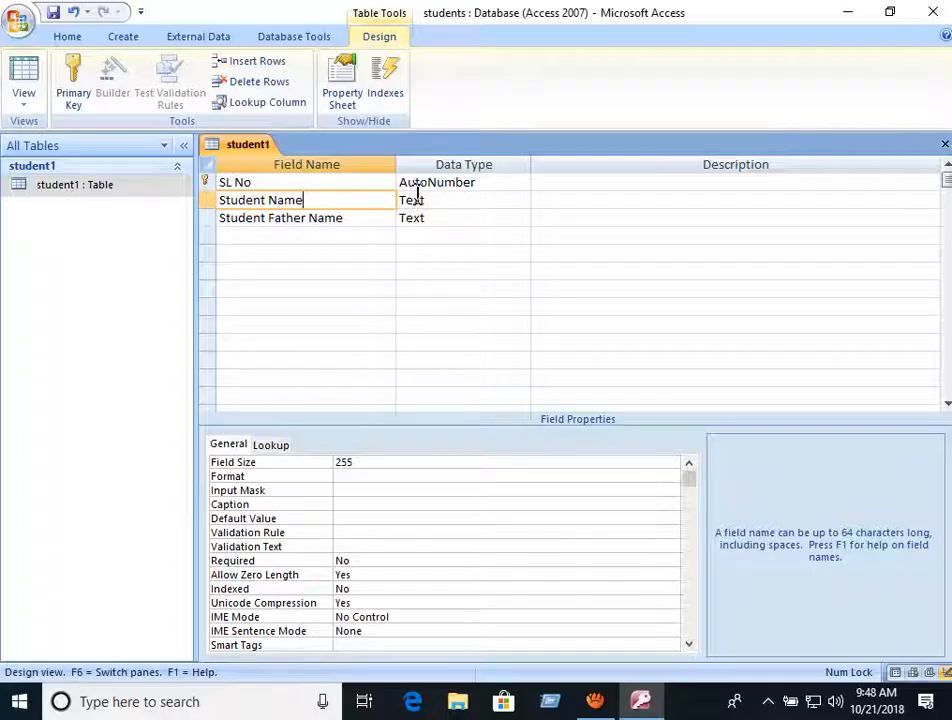
# - Add Mothers Name and Date of Birth as the next field names
pyautogui.click(321, 231)
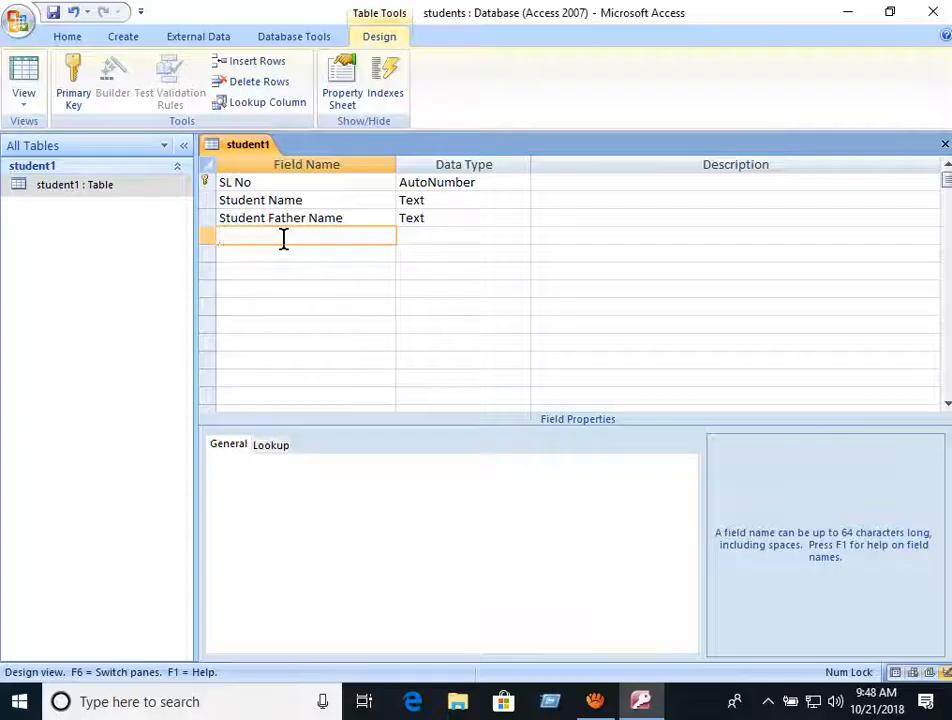
pyautogui.write('Mothers Name')
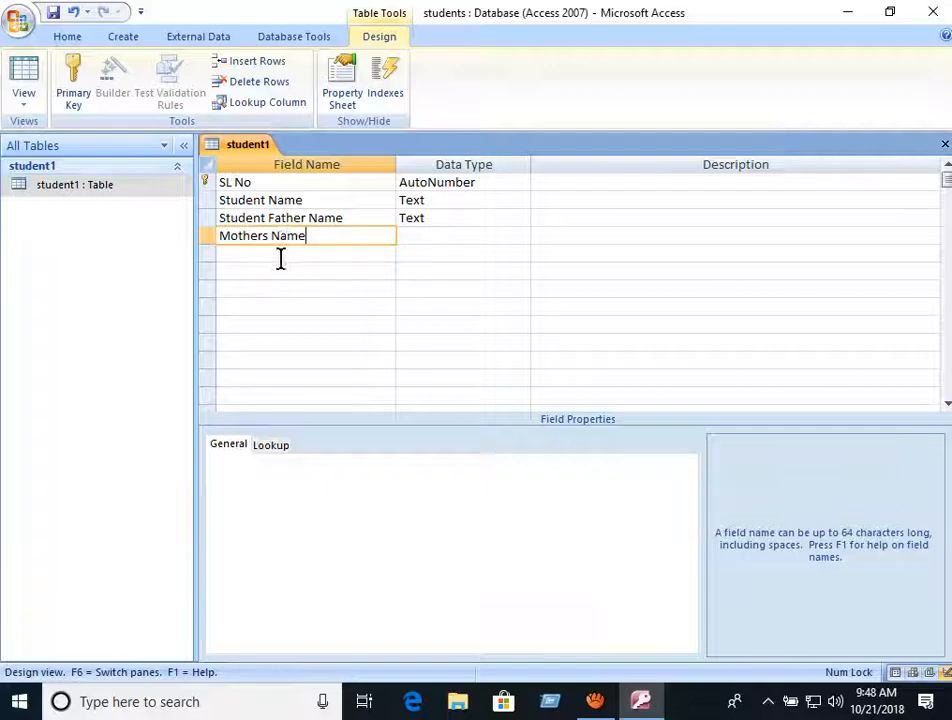
pyautogui.click(283, 255)
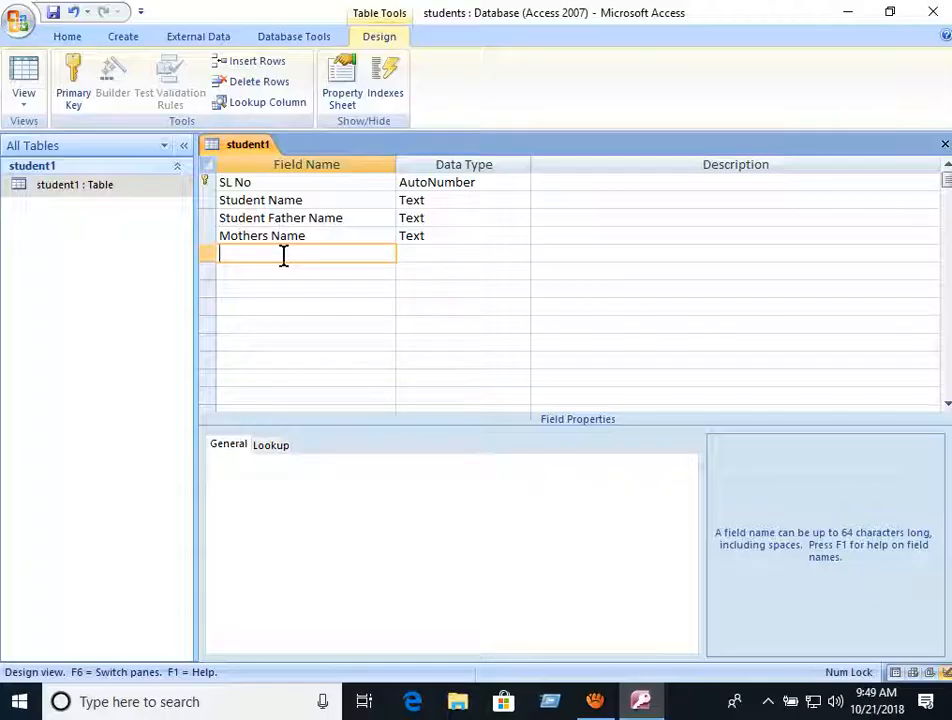
pyautogui.write('Date of Bir')
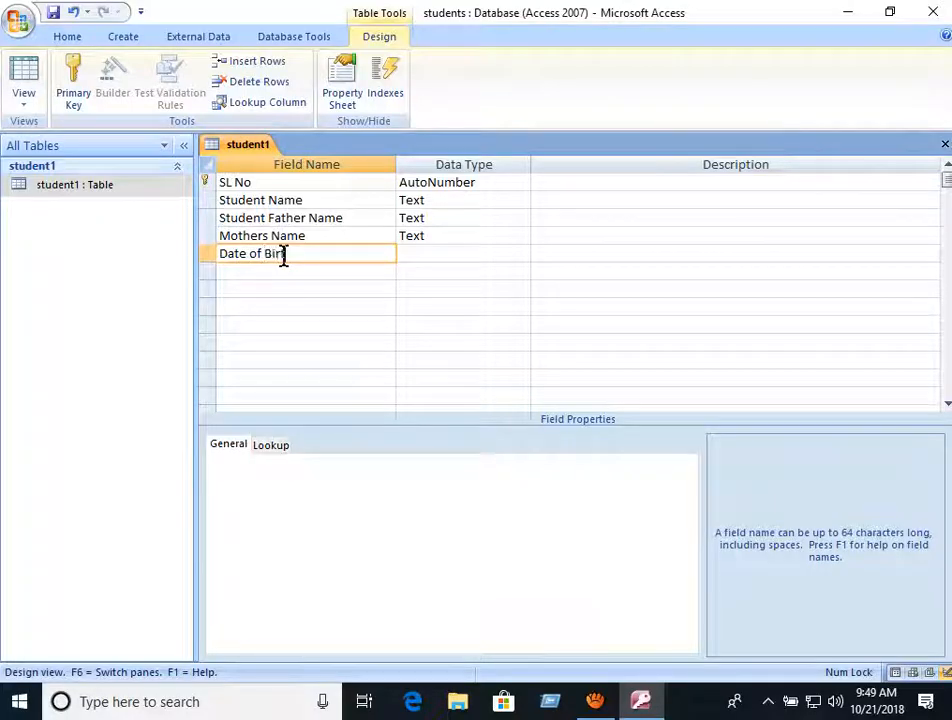
pyautogui.write('th')
pyautogui.click(334, 270)
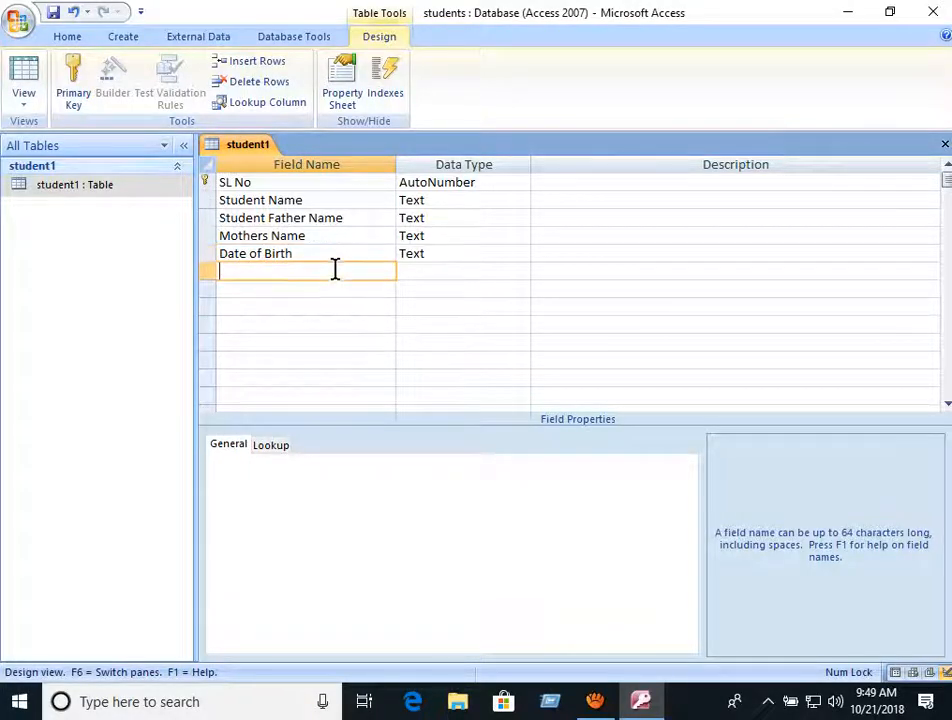
# - Change the Date of Birth field's data type to Date/Time
pyautogui.click(339, 255)
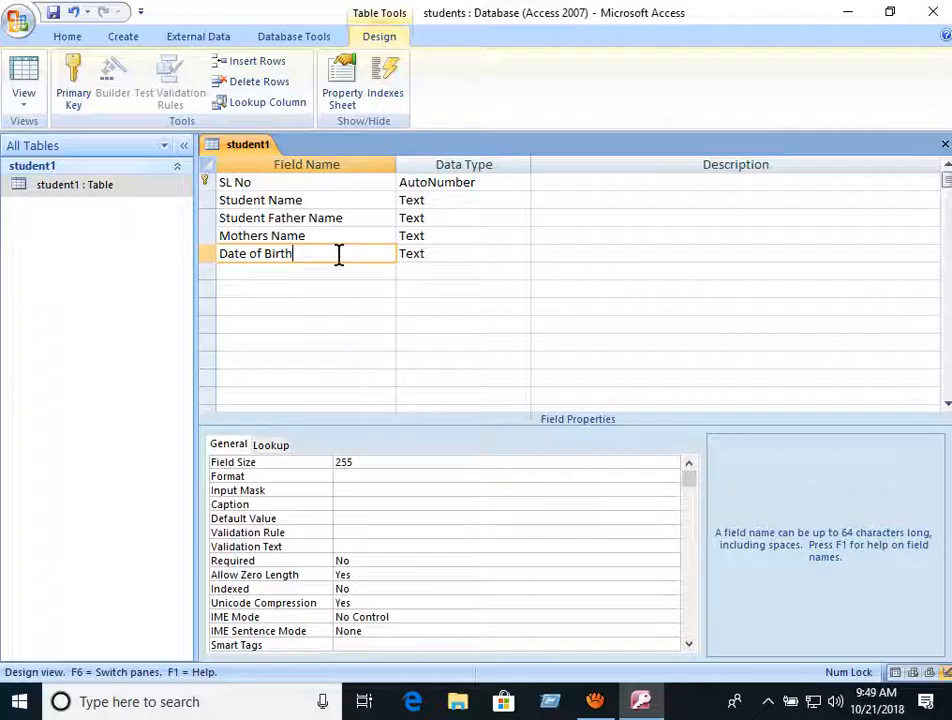
pyautogui.click(446, 254)
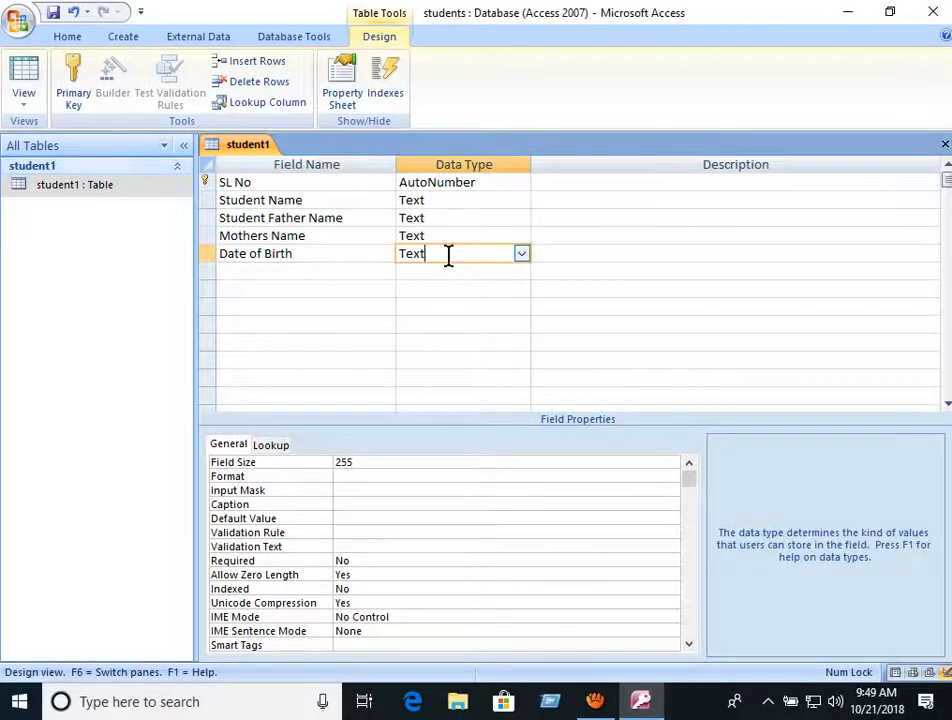
pyautogui.click(521, 253)
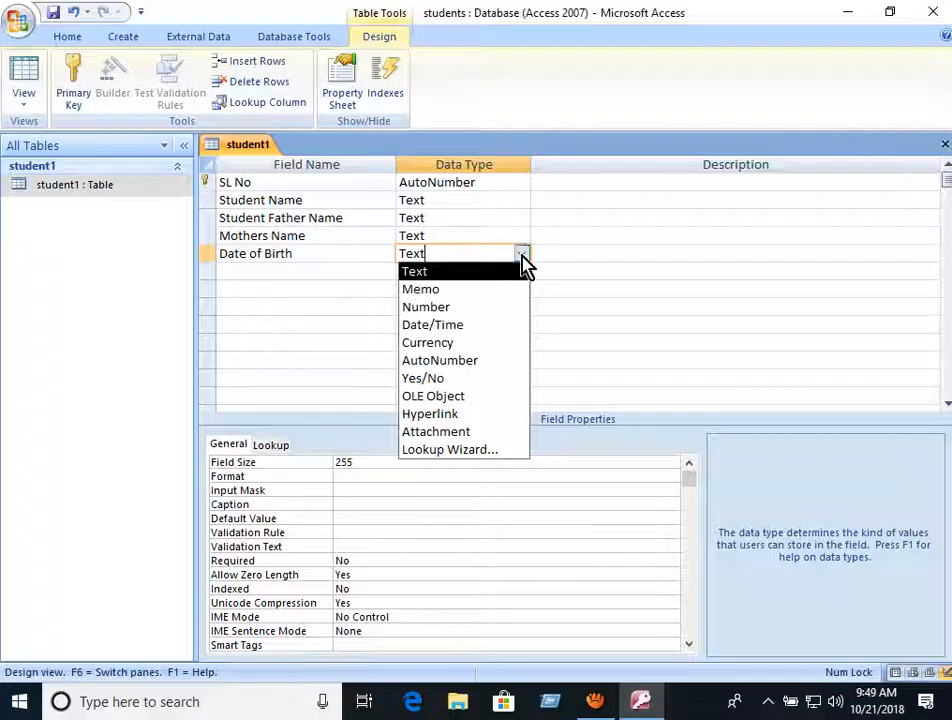
pyautogui.click(440, 328)
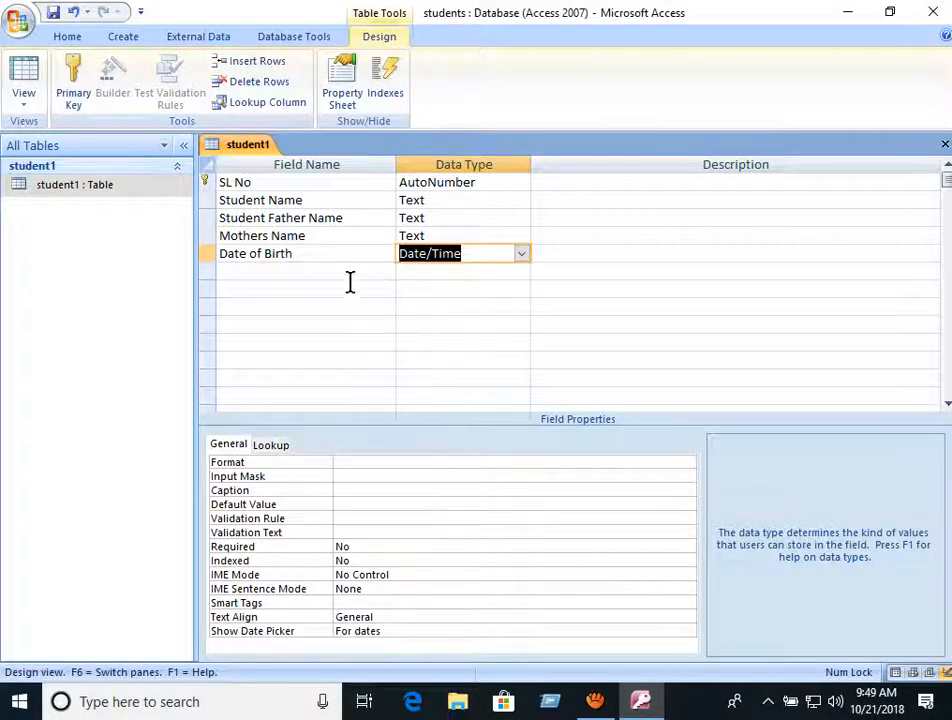
# - Add a Mobile No field with data type Number
pyautogui.click(313, 270)
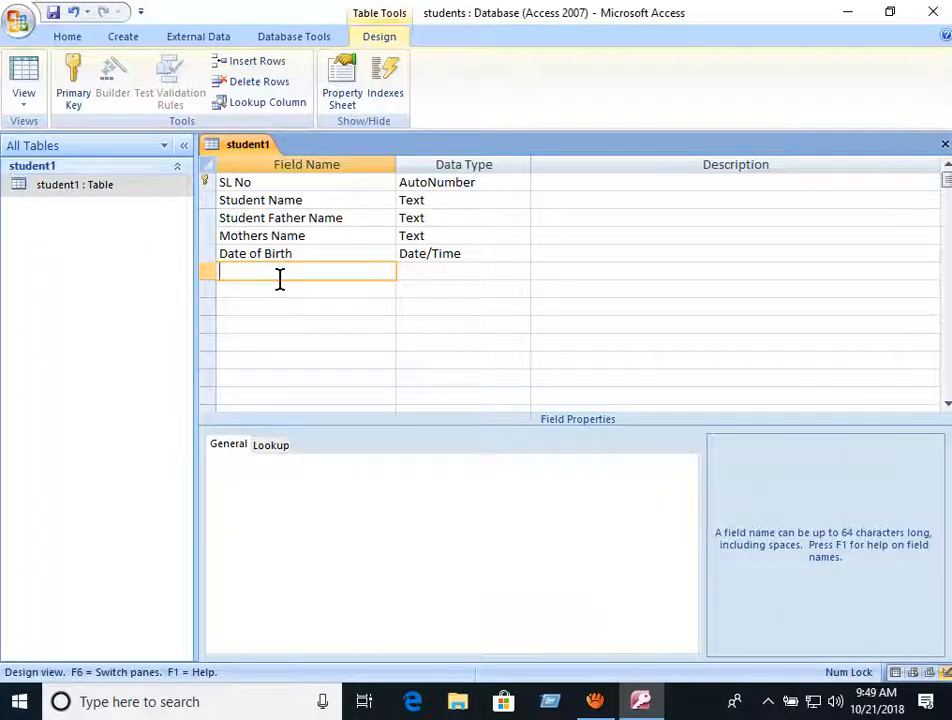
pyautogui.write('Mobile')
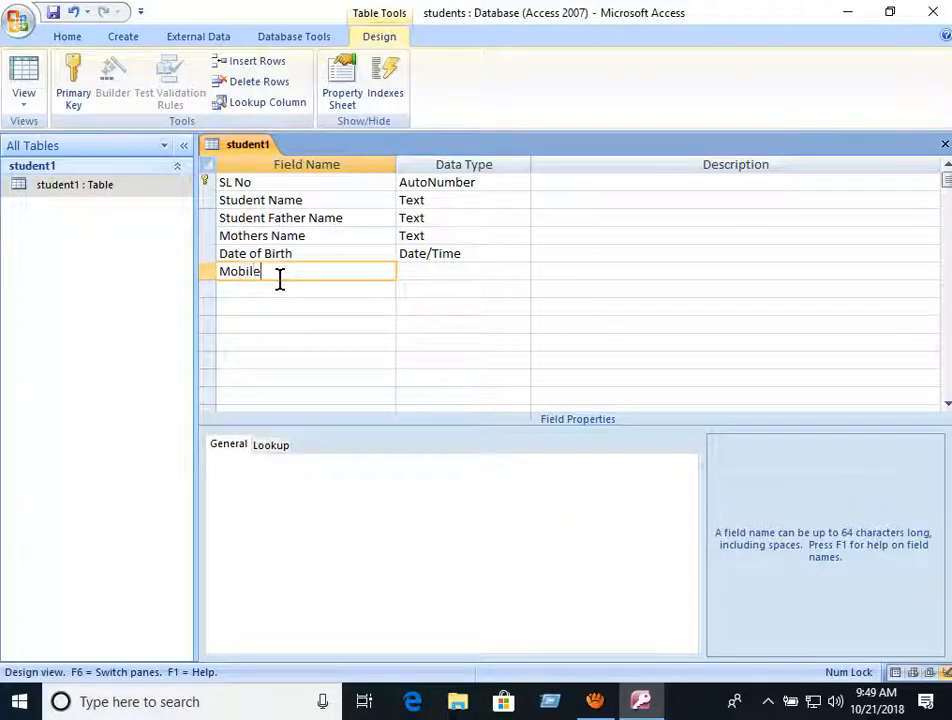
pyautogui.write(' No')
pyautogui.click(425, 274)
pyautogui.click(521, 271)
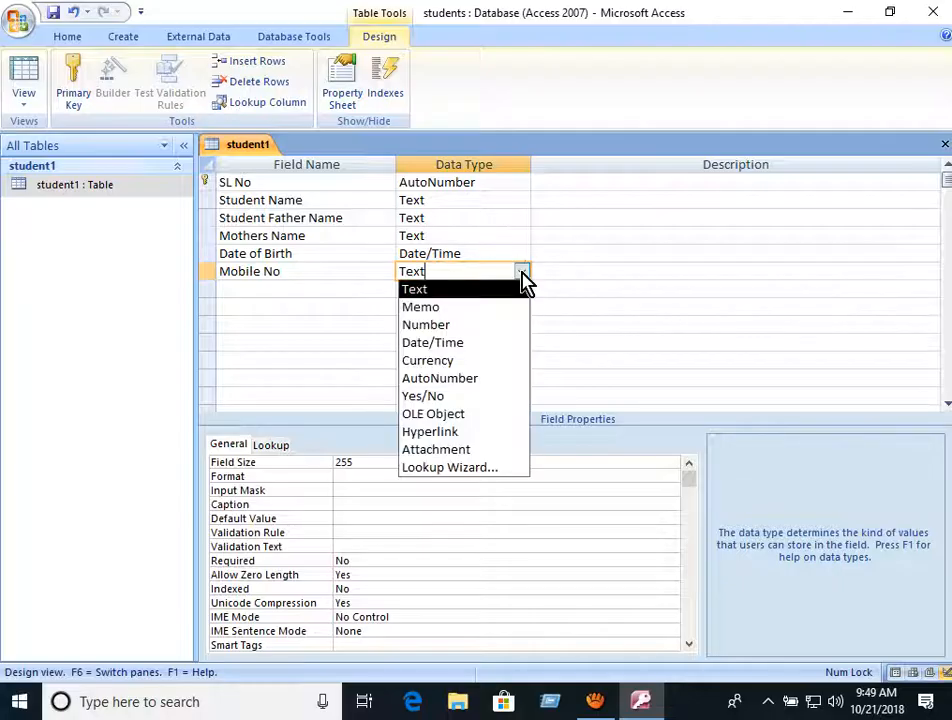
pyautogui.click(468, 325)
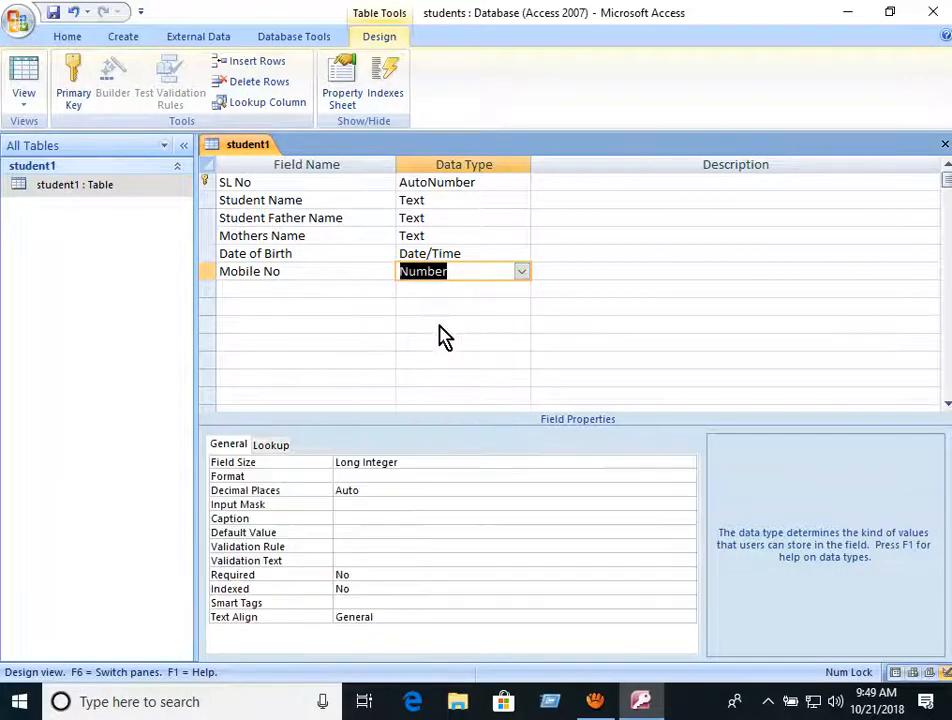
# - Add a Class Name field, keeping its Text data type
pyautogui.click(268, 291)
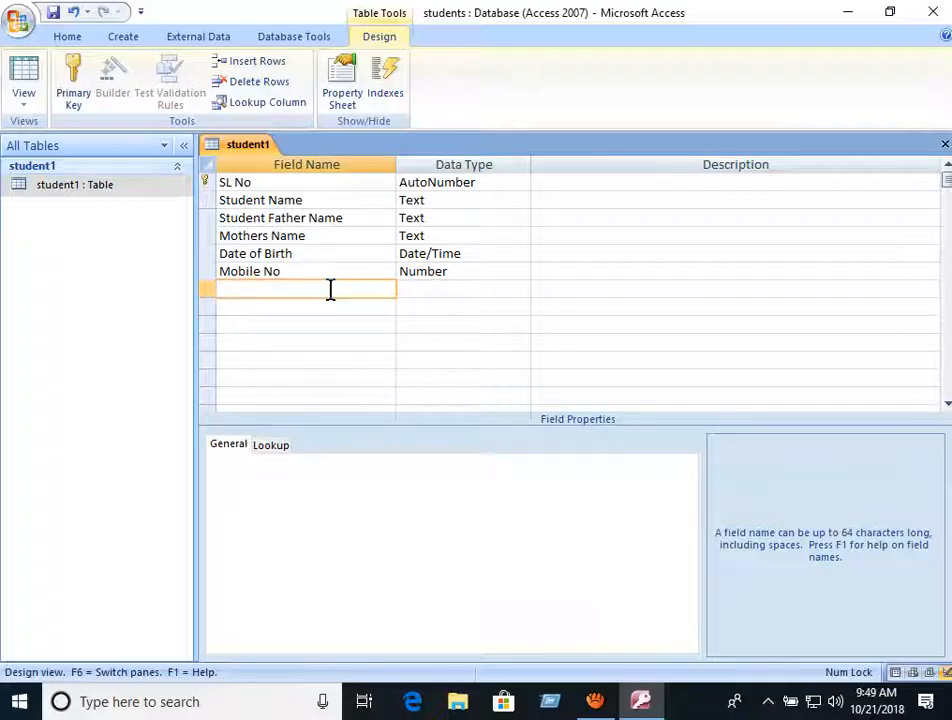
pyautogui.write('lass Name')
pyautogui.click(440, 291)
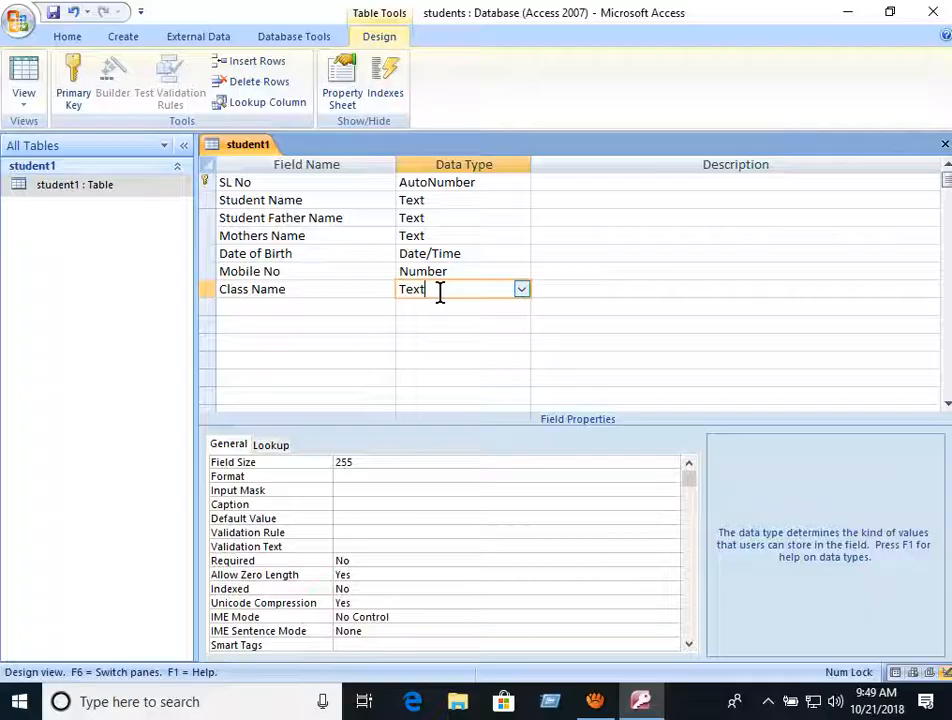
pyautogui.click(288, 306)
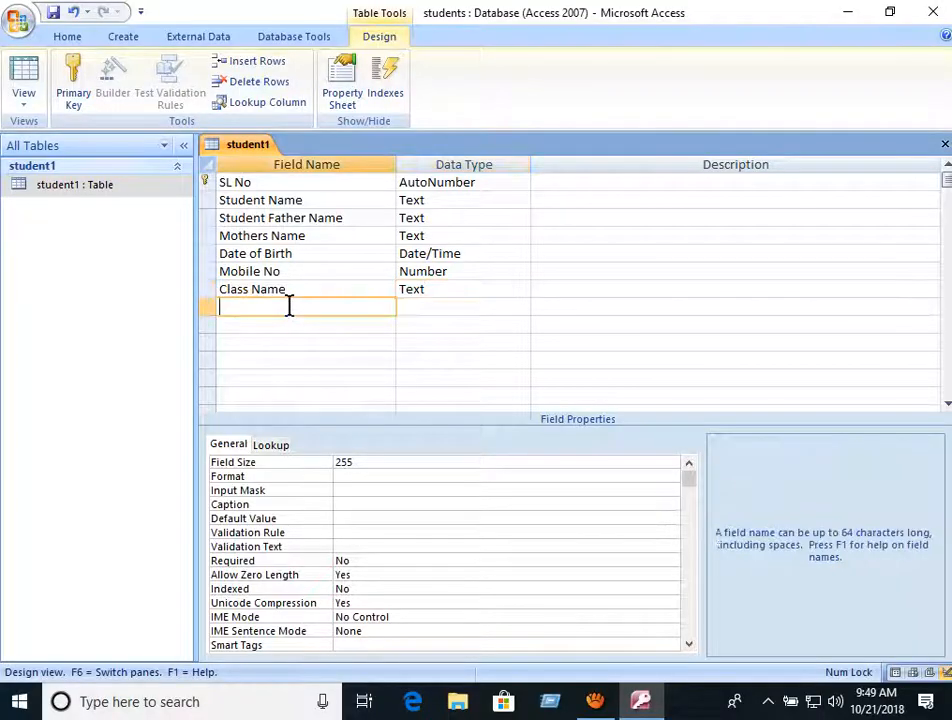
# - Save the seven-field student1 table design ending with Class Name as Text, then select student1
pyautogui.click(434, 291)
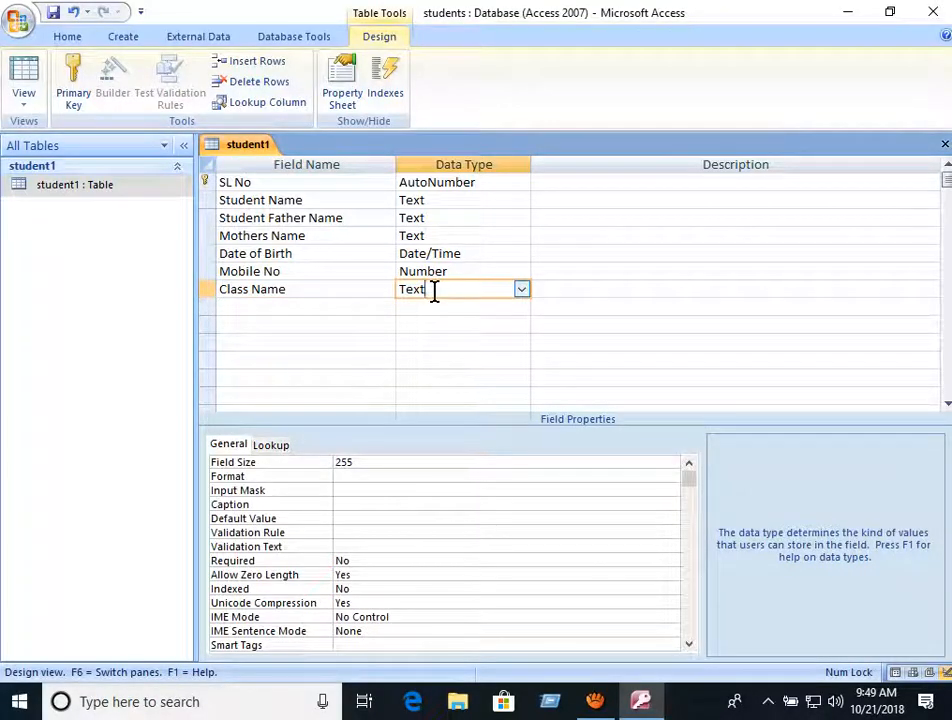
pyautogui.click(322, 288)
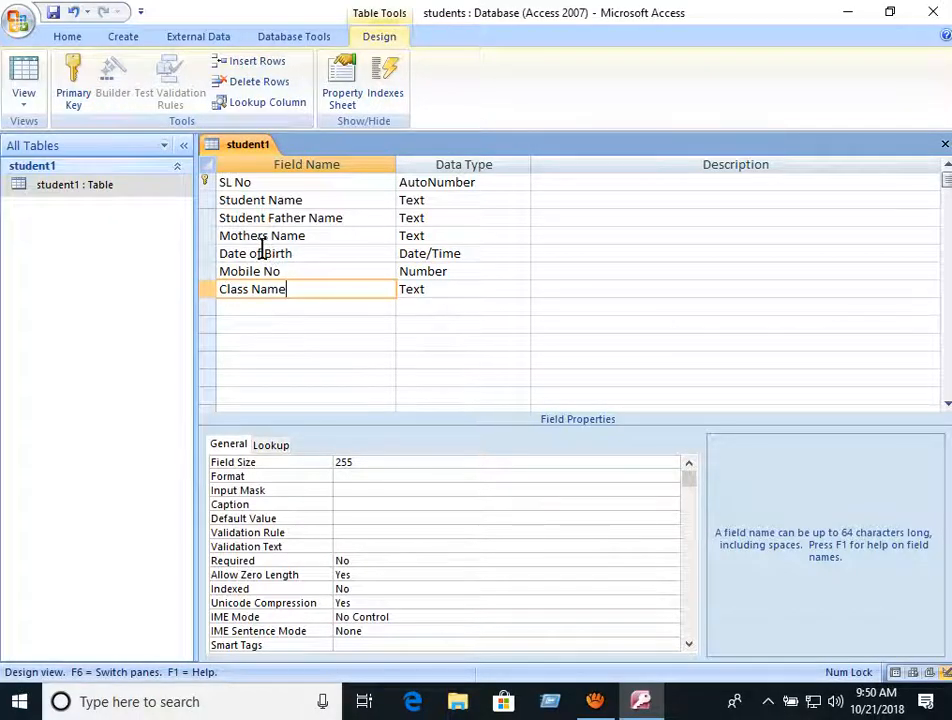
pyautogui.click(54, 18)
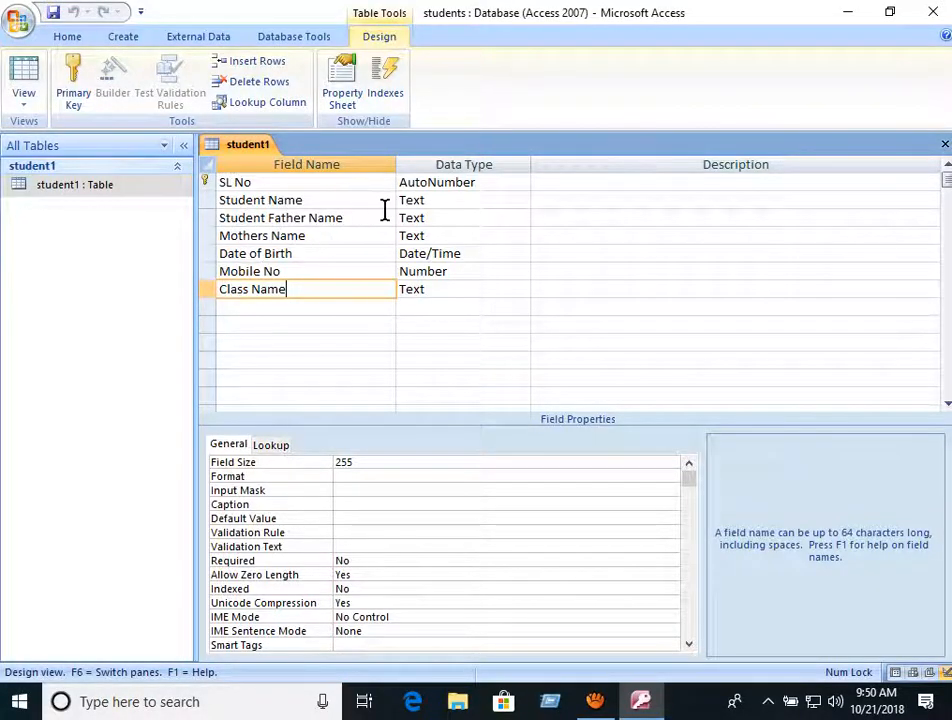
pyautogui.click(57, 197)
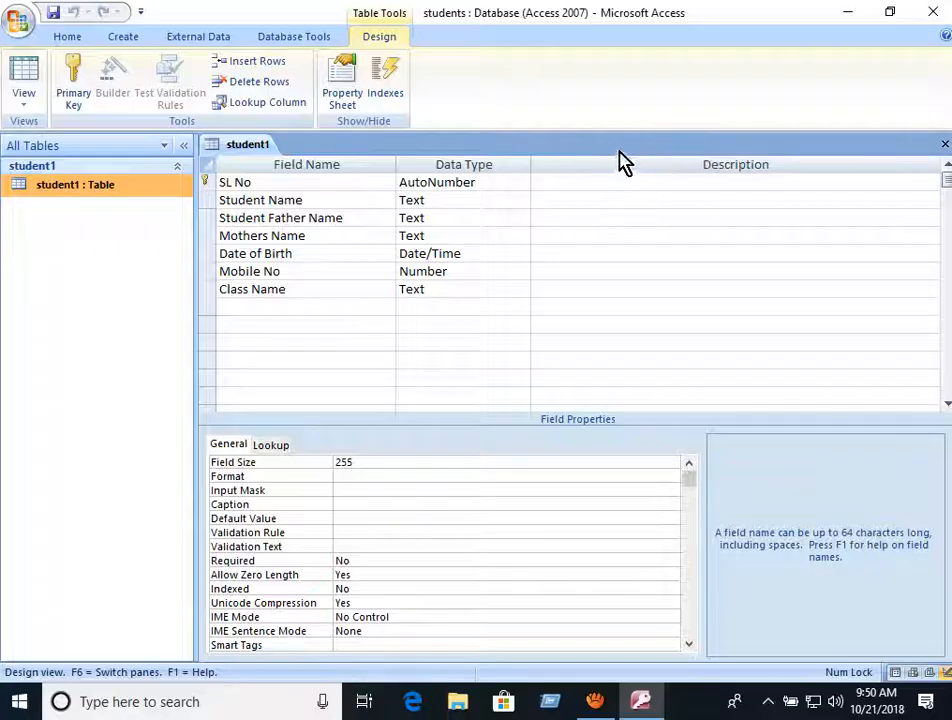
# - Open student1 in Datasheet View and widen the Student Name through Mobile No columns to show full headings
pyautogui.doubleClick(49, 199)
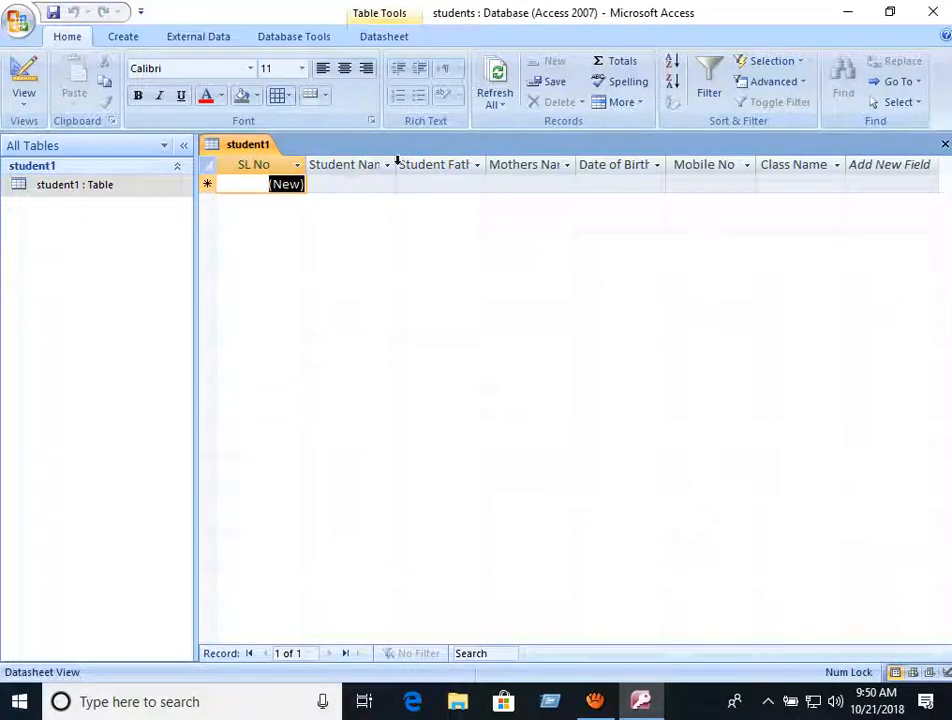
pyautogui.moveTo(397, 160); pyautogui.dragTo(437, 164)
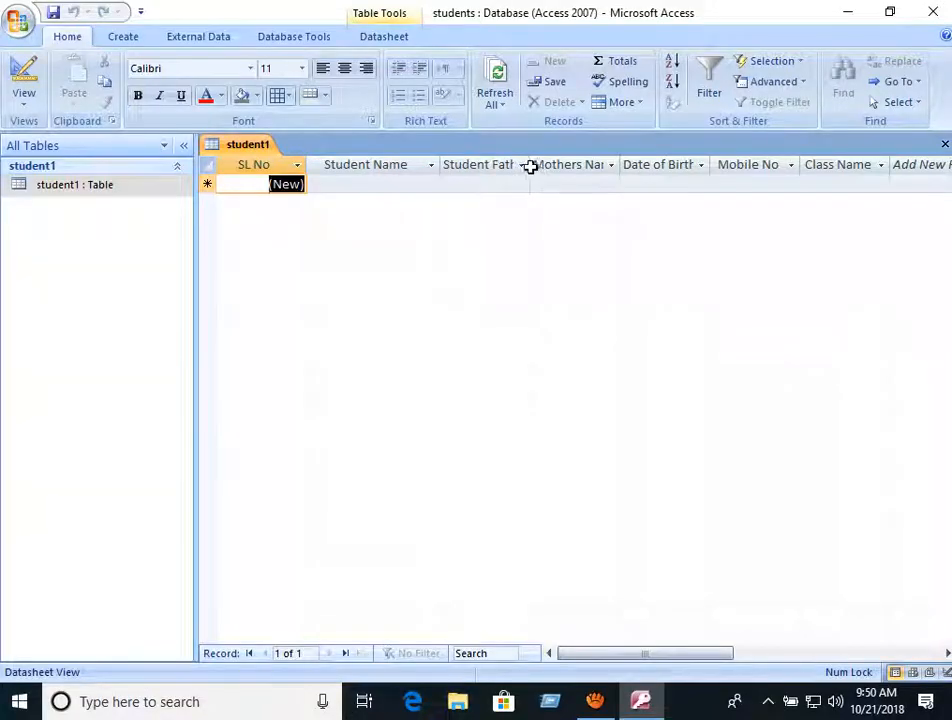
pyautogui.moveTo(529, 165); pyautogui.dragTo(597, 166)
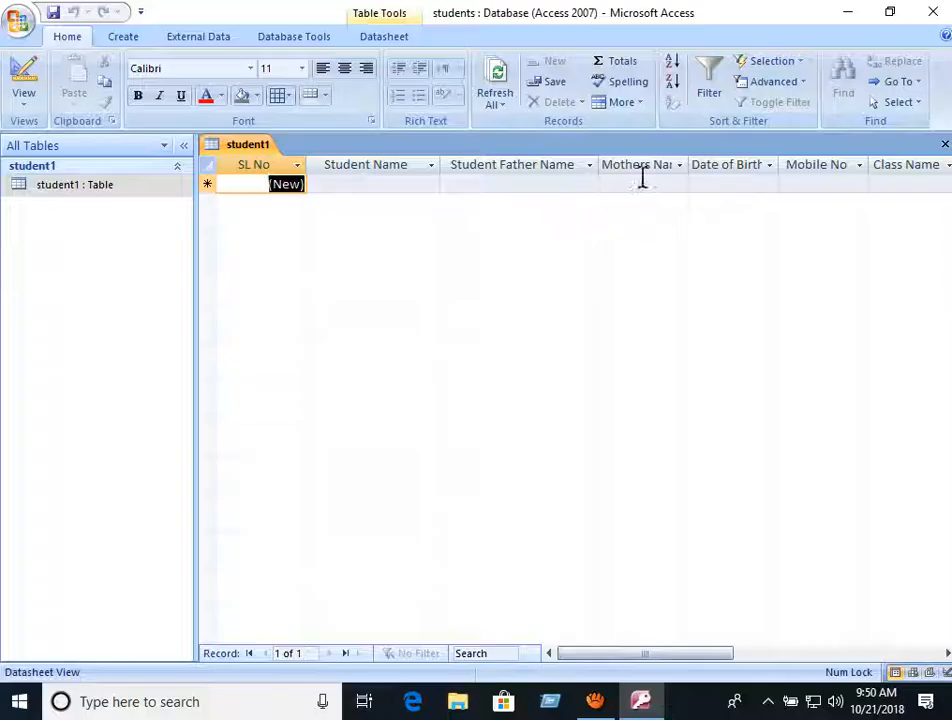
pyautogui.moveTo(690, 164); pyautogui.dragTo(746, 166)
pyautogui.moveTo(845, 167); pyautogui.dragTo(855, 178)
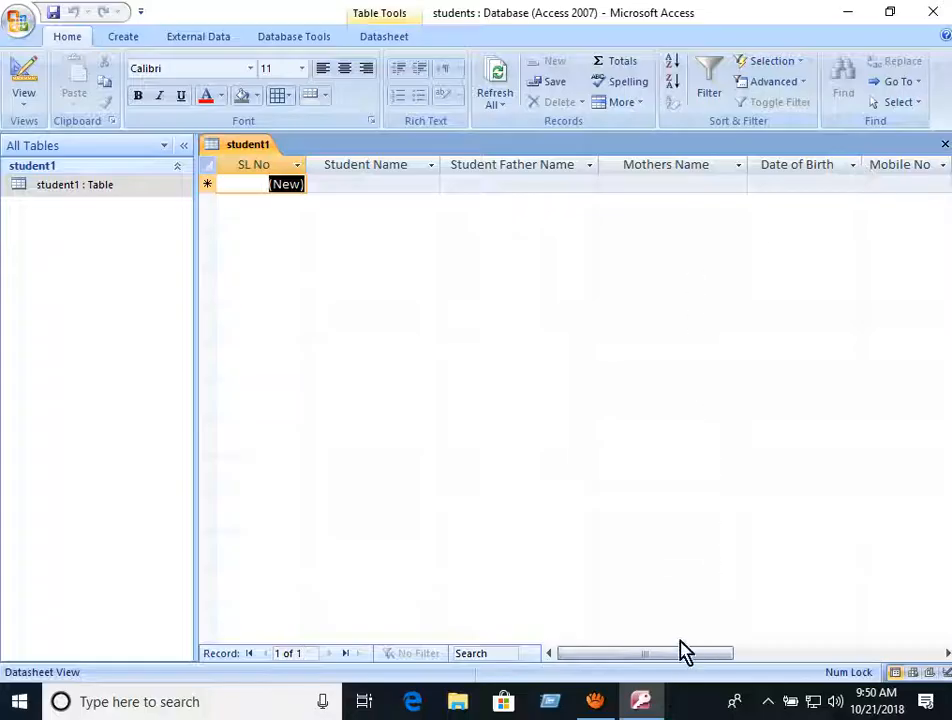
pyautogui.moveTo(680, 651); pyautogui.dragTo(767, 657)
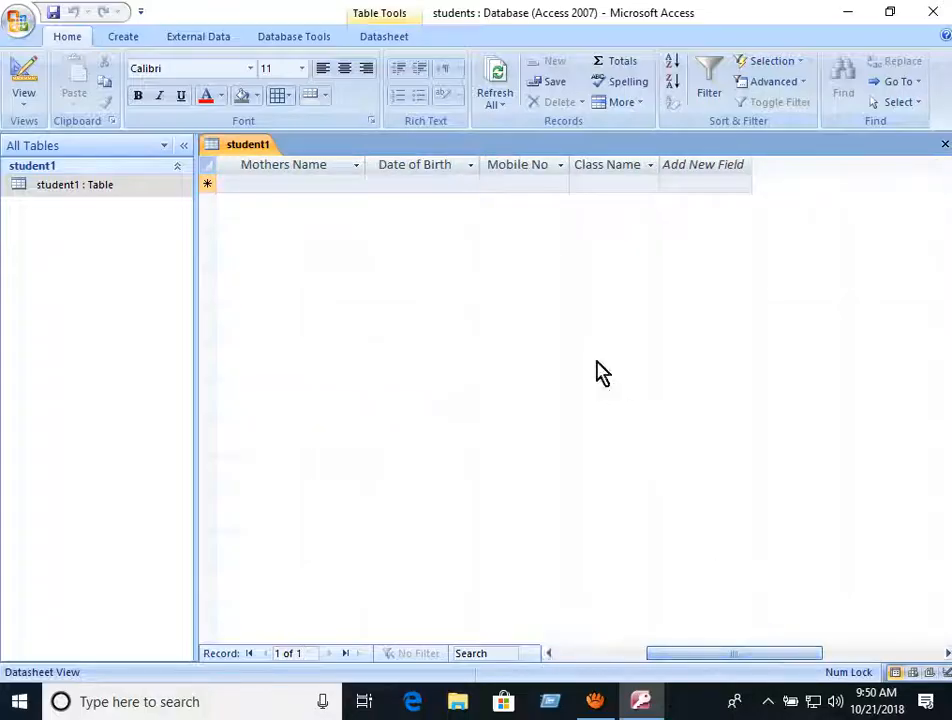
pyautogui.moveTo(571, 156); pyautogui.dragTo(594, 160)
pyautogui.moveTo(687, 163); pyautogui.dragTo(717, 164)
pyautogui.moveTo(744, 655); pyautogui.dragTo(646, 661)
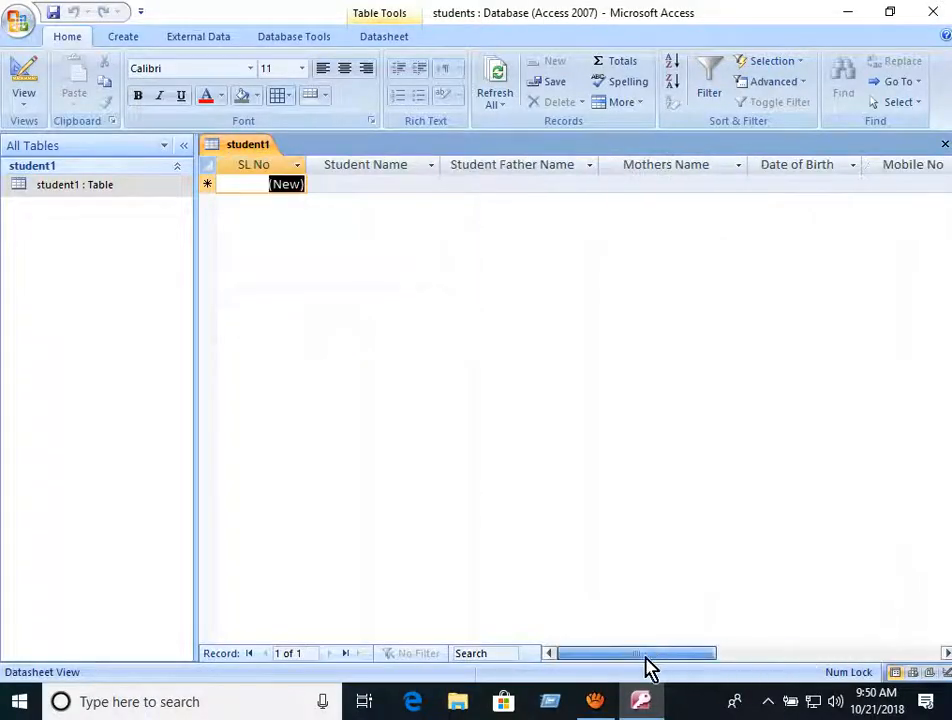
pyautogui.click(341, 185)
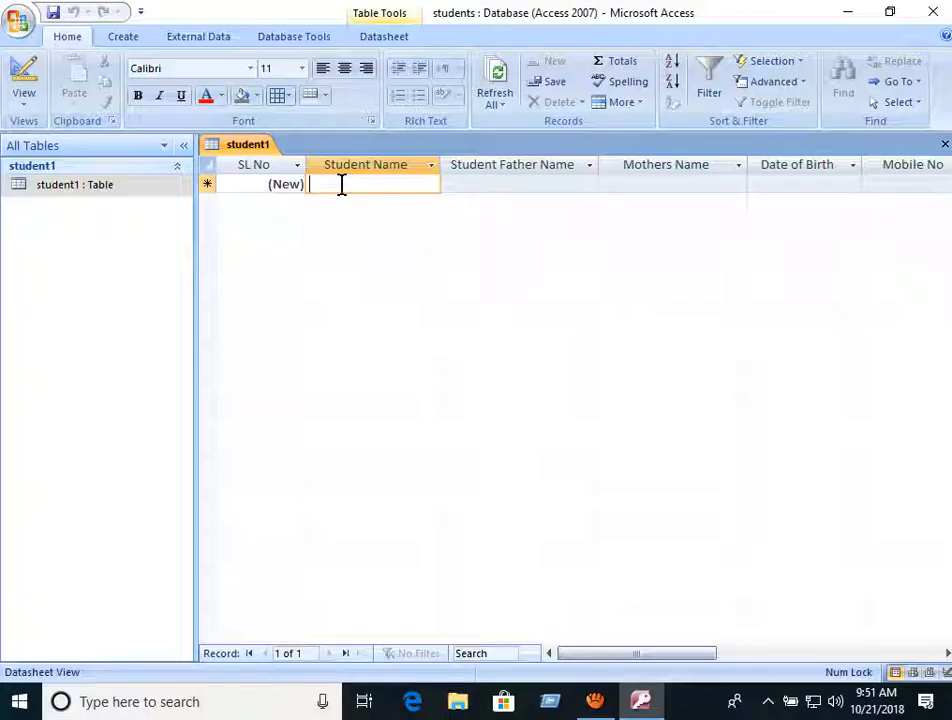
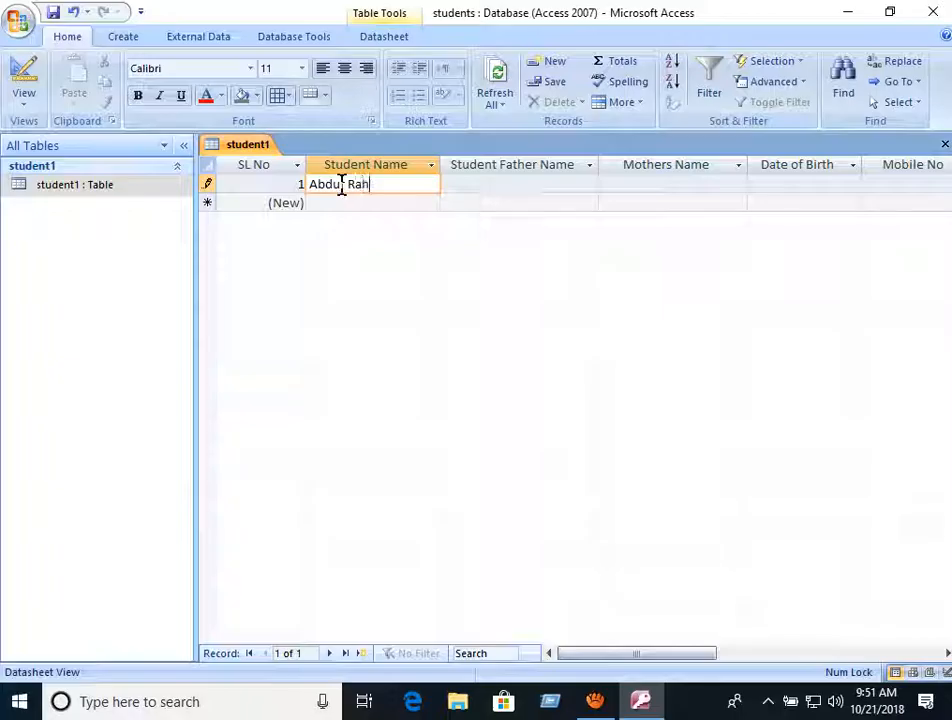
# - Enter record 1's student, father's and mother's names, moving on to Date of Birth
pyautogui.press('Tab')
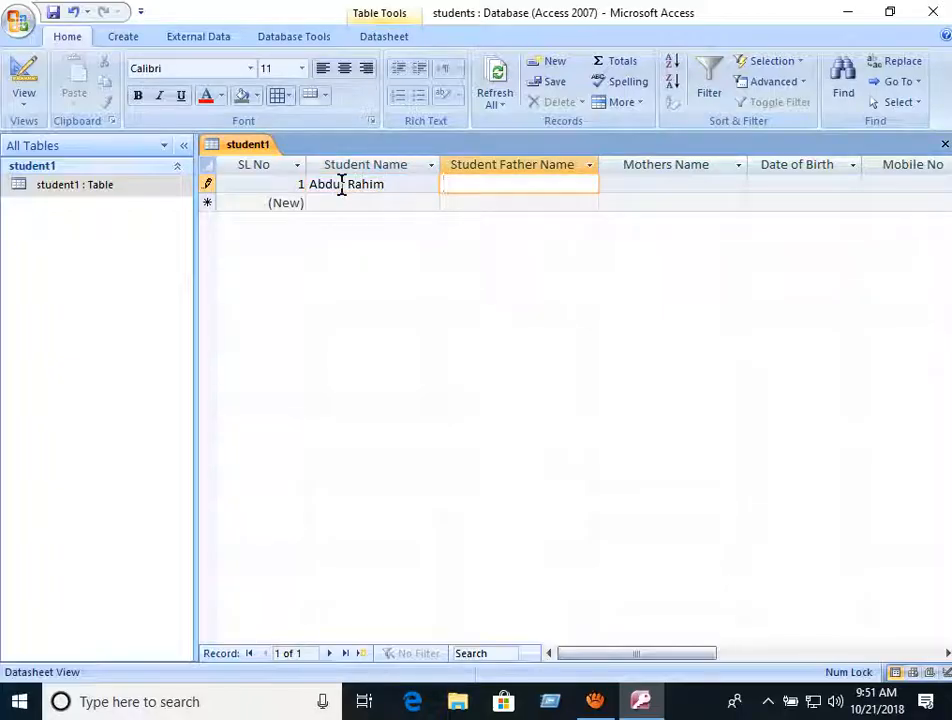
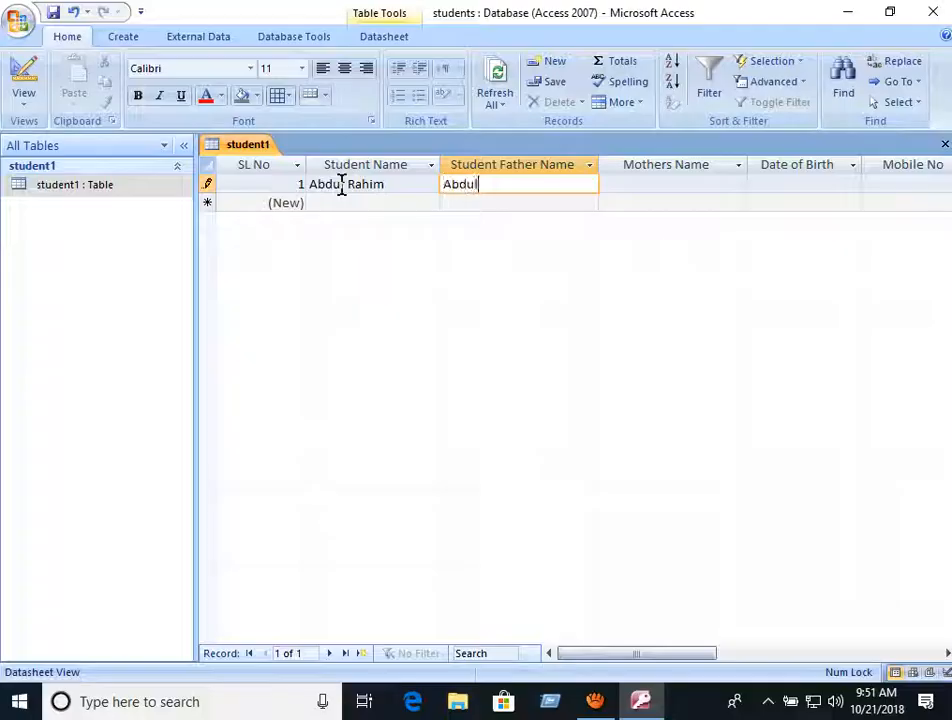
pyautogui.press('Tab')
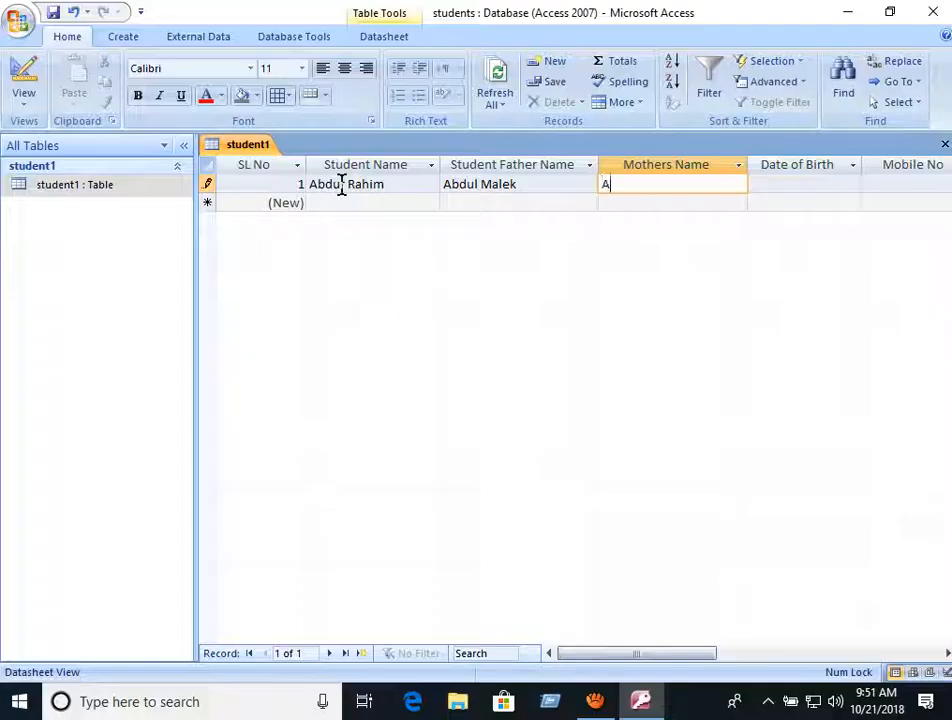
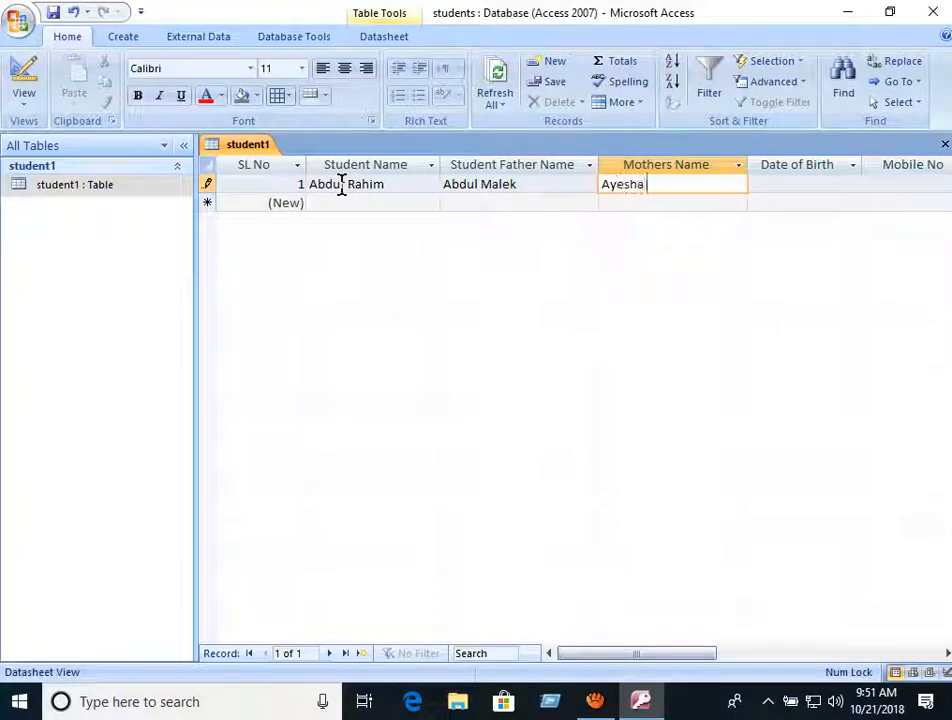
pyautogui.press('Tab')
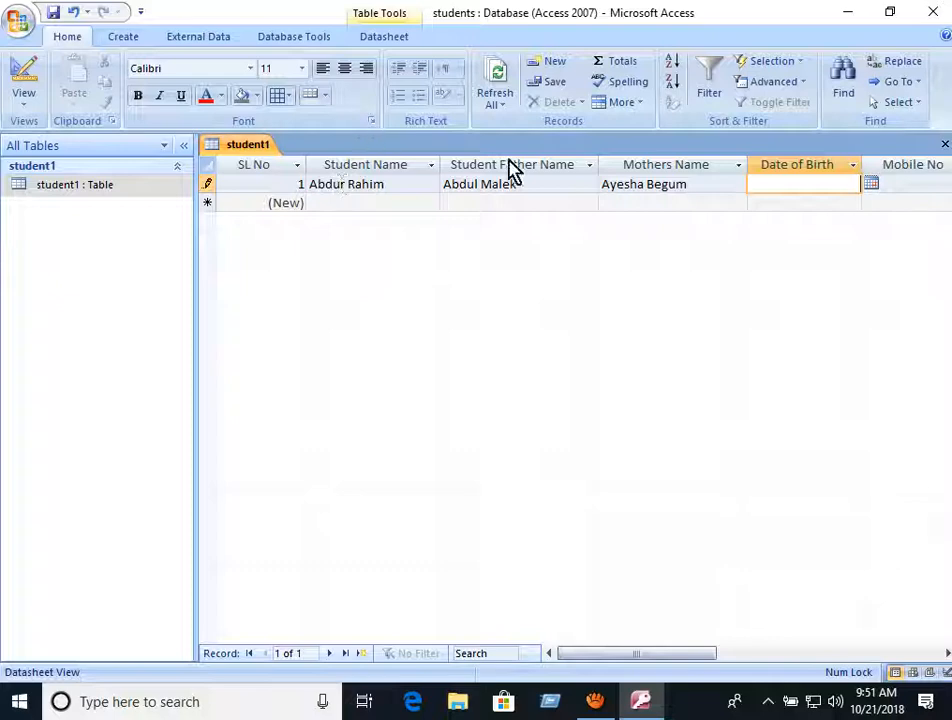
# - Browse the date picker, then type 12/01/1999 as record 1's Date of Birth instead
pyautogui.click(871, 185)
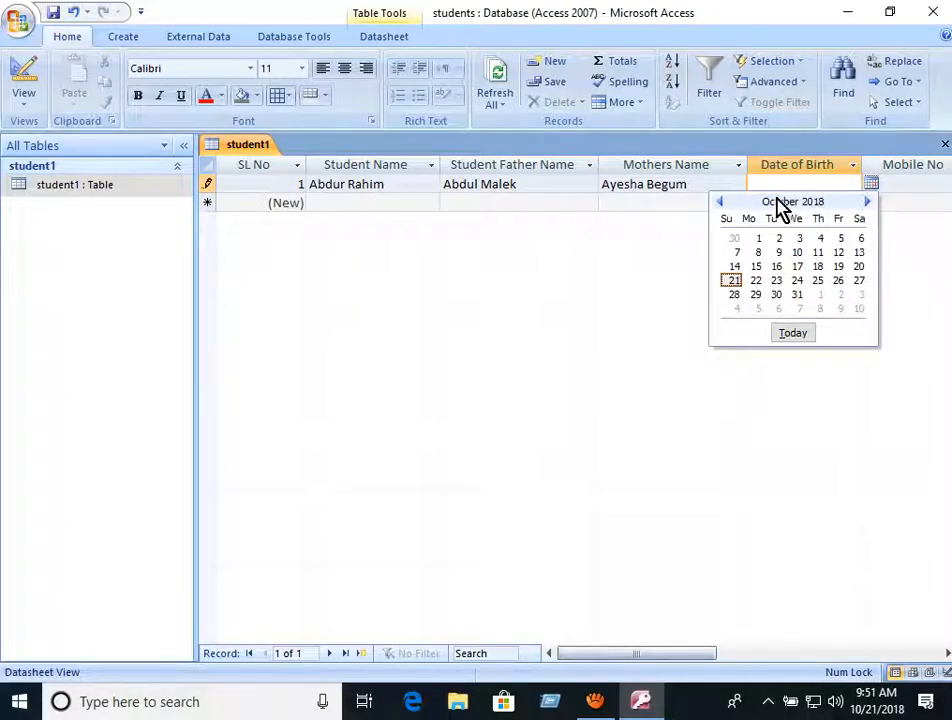
pyautogui.click(721, 205)
pyautogui.click(721, 205)
pyautogui.click(721, 205)
pyautogui.click(721, 205)
pyautogui.click(721, 205)
pyautogui.click(721, 205)
pyautogui.click(721, 205)
pyautogui.click(721, 205)
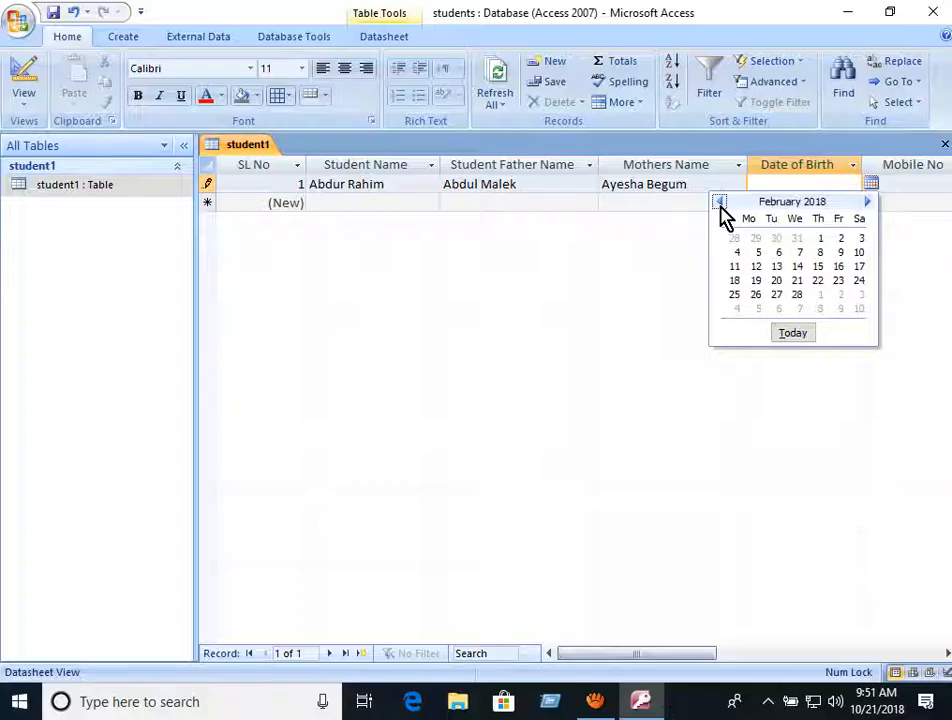
pyautogui.click(721, 205)
pyautogui.click(721, 205)
pyautogui.click(721, 205)
pyautogui.click(721, 205)
pyautogui.click(721, 205)
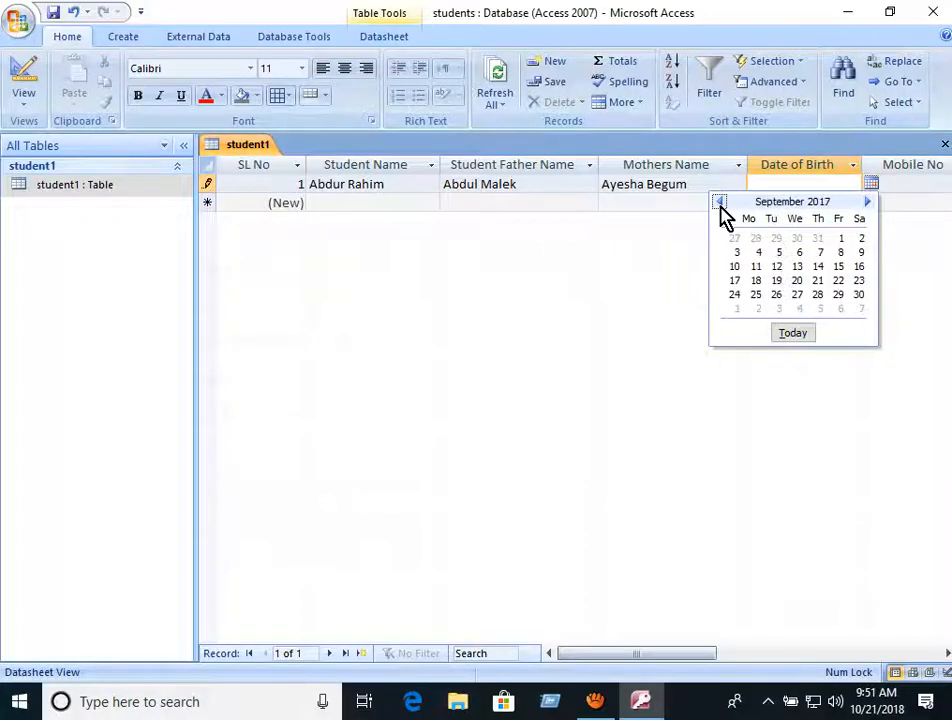
pyautogui.click(721, 205)
pyautogui.click(721, 205)
pyautogui.click(721, 205)
pyautogui.click(721, 205)
pyautogui.click(721, 205)
pyautogui.click(820, 193)
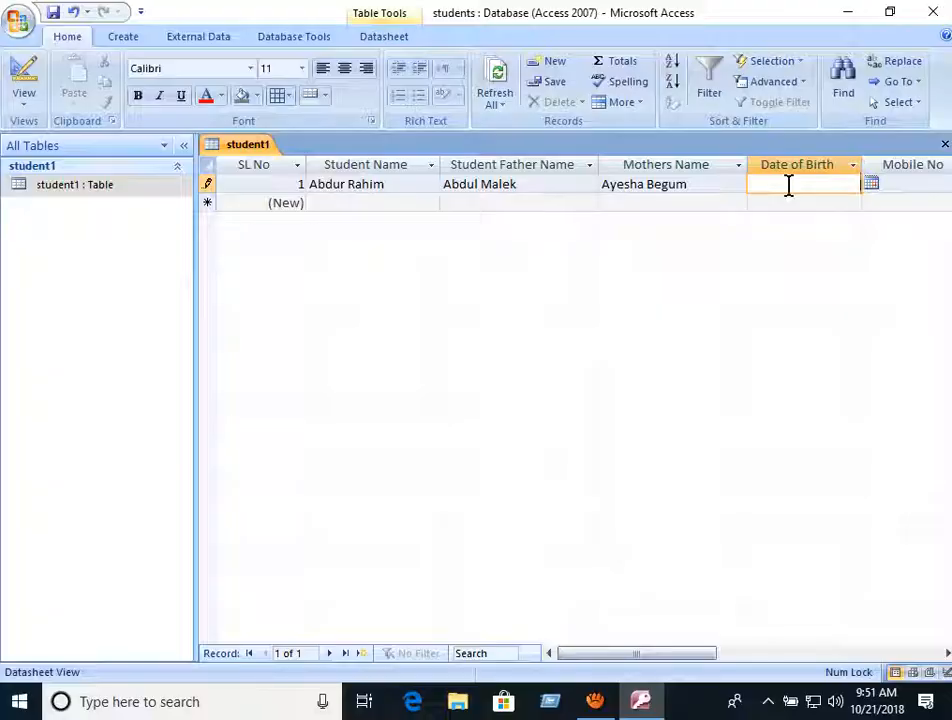
pyautogui.write('12/01')
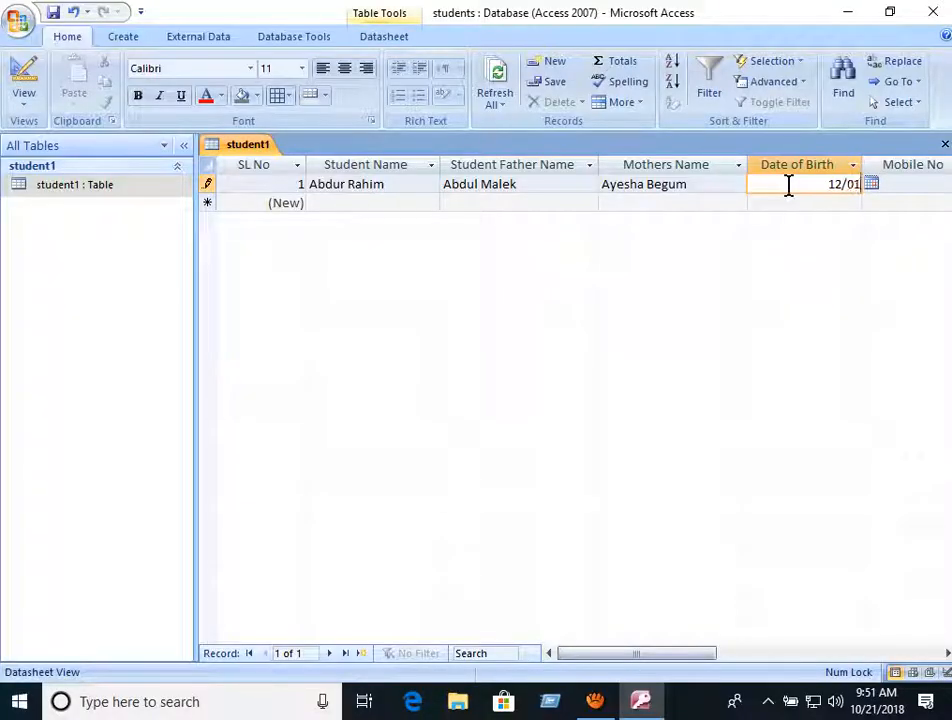
pyautogui.write('/')
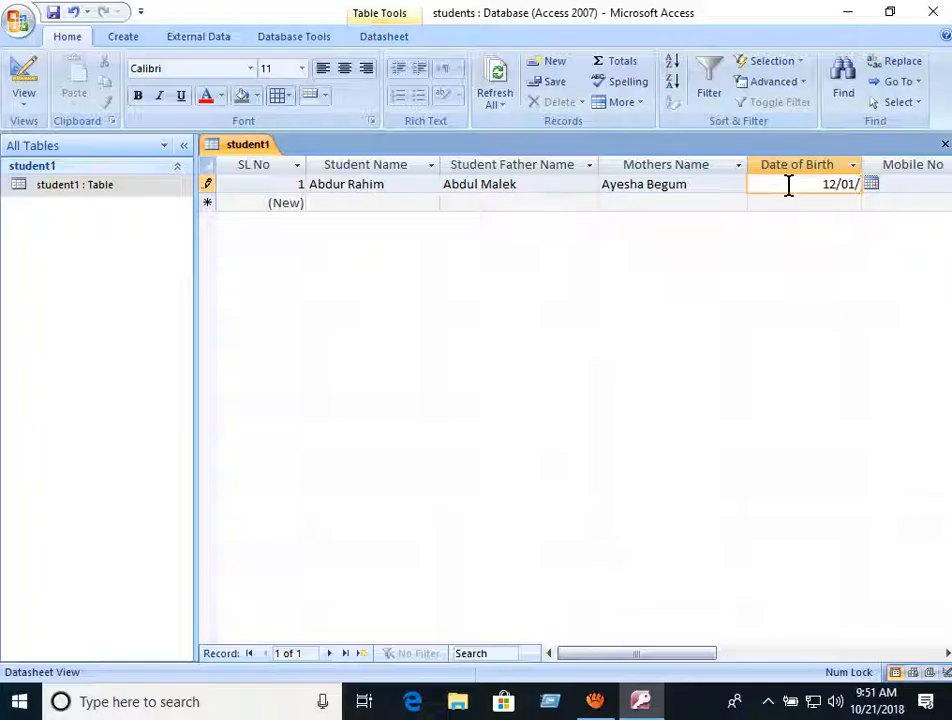
pyautogui.write('1999')
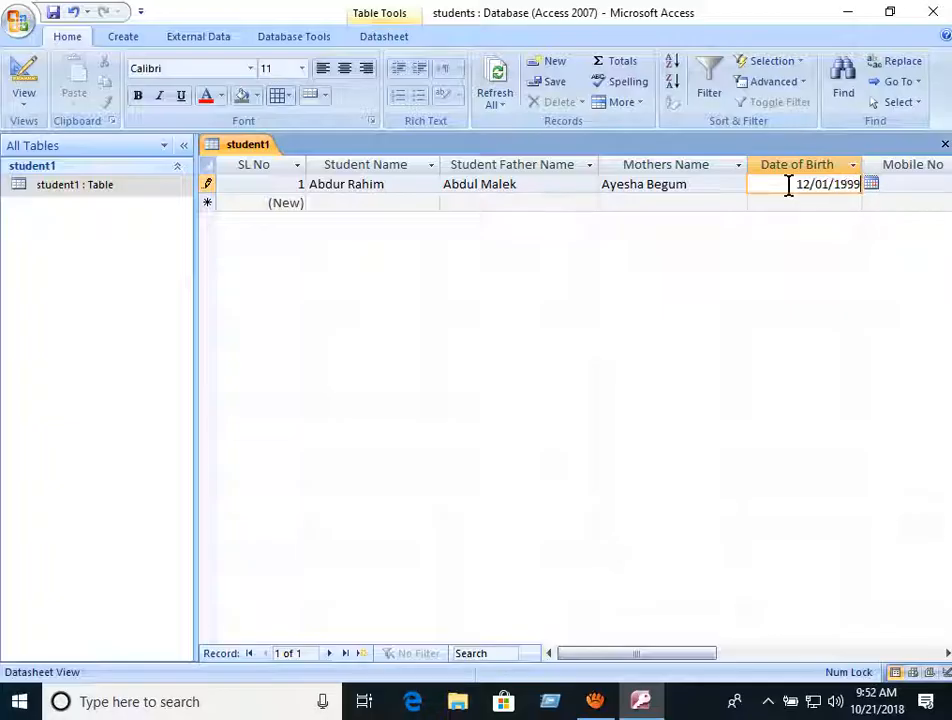
# - Enter record 1's mobile number, correcting the mistyped digits
pyautogui.click(901, 183)
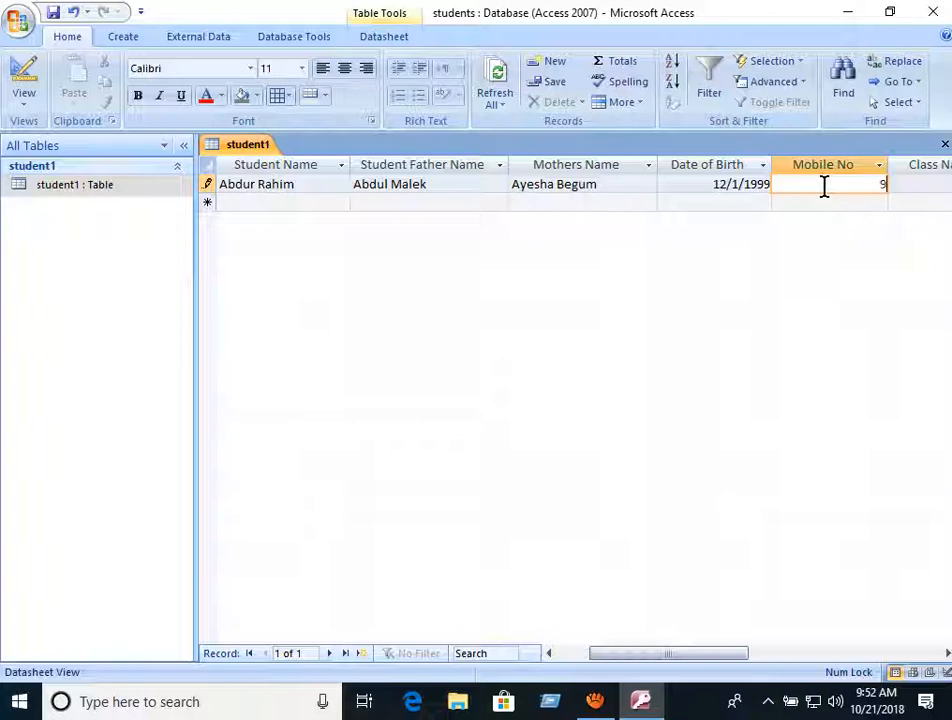
pyautogui.write('9875666')
pyautogui.press('BackSpace')
pyautogui.press('BackSpace')
pyautogui.press('BackSpace')
pyautogui.press('BackSpace')
pyautogui.press('BackSpace')
pyautogui.press('BackSpace')
pyautogui.press('BackSpace')
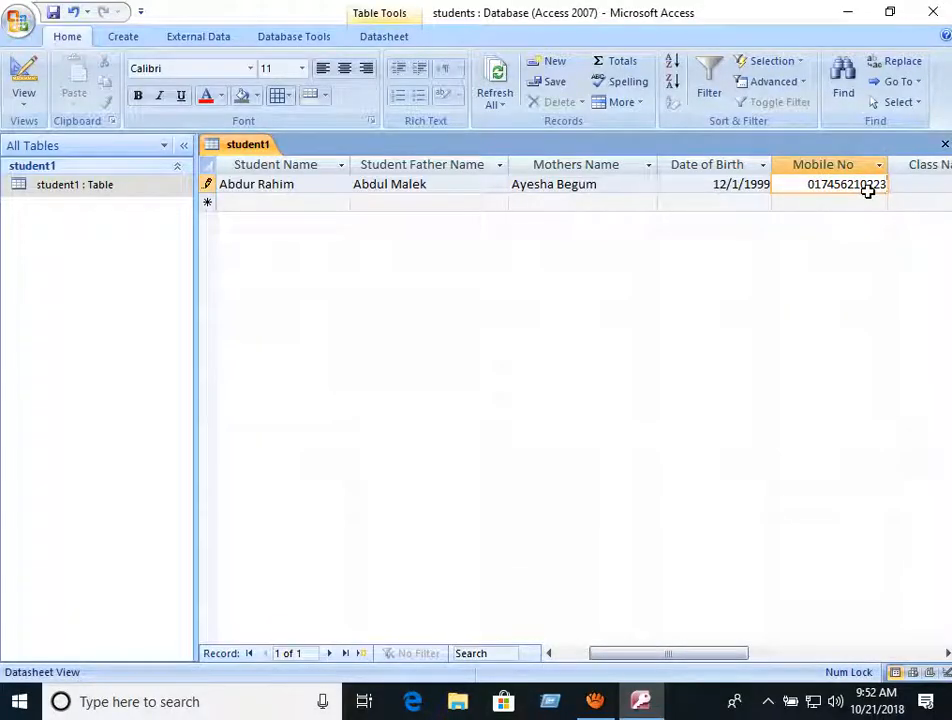
# - Set record 1's Class Name to five and save the record
pyautogui.click(924, 187)
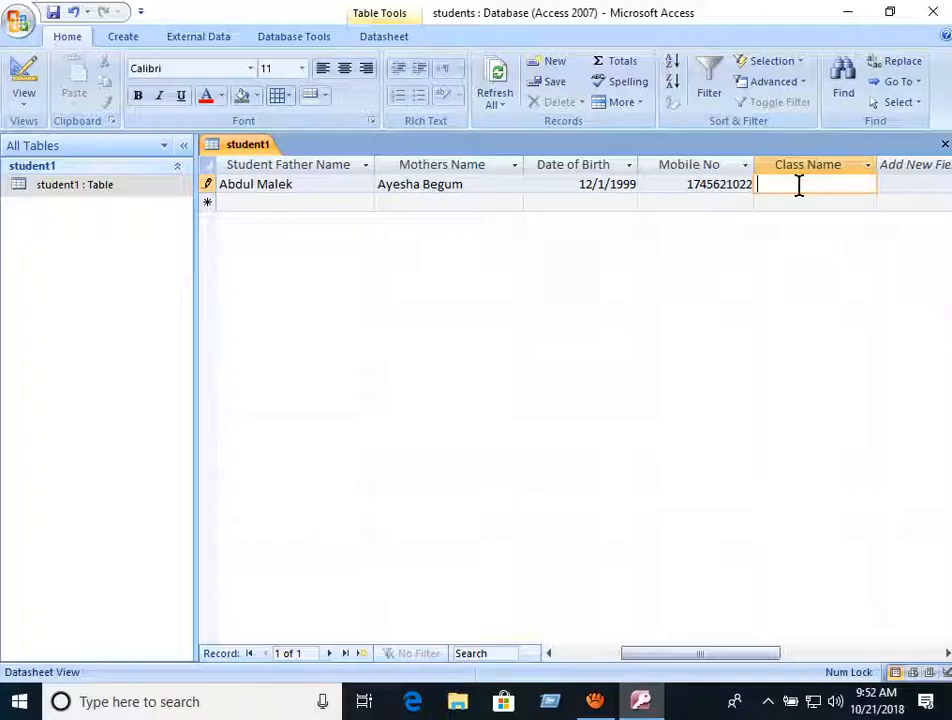
pyautogui.write('fuve')
pyautogui.press('BackSpace')
pyautogui.press('BackSpace')
pyautogui.press('BackSpace')
pyautogui.click(303, 197)
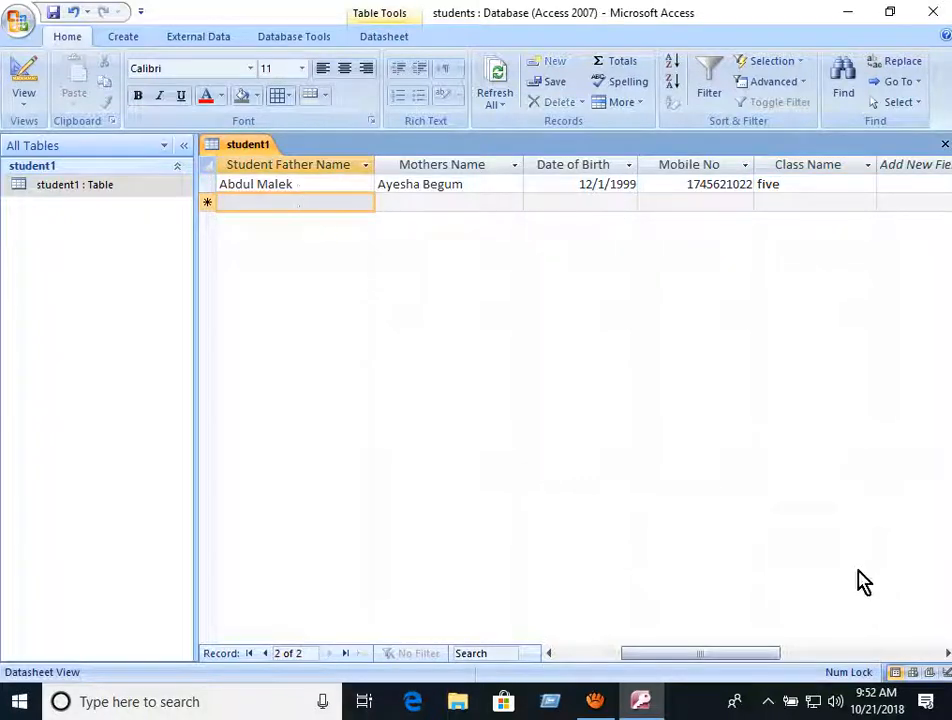
pyautogui.moveTo(674, 663); pyautogui.dragTo(612, 665)
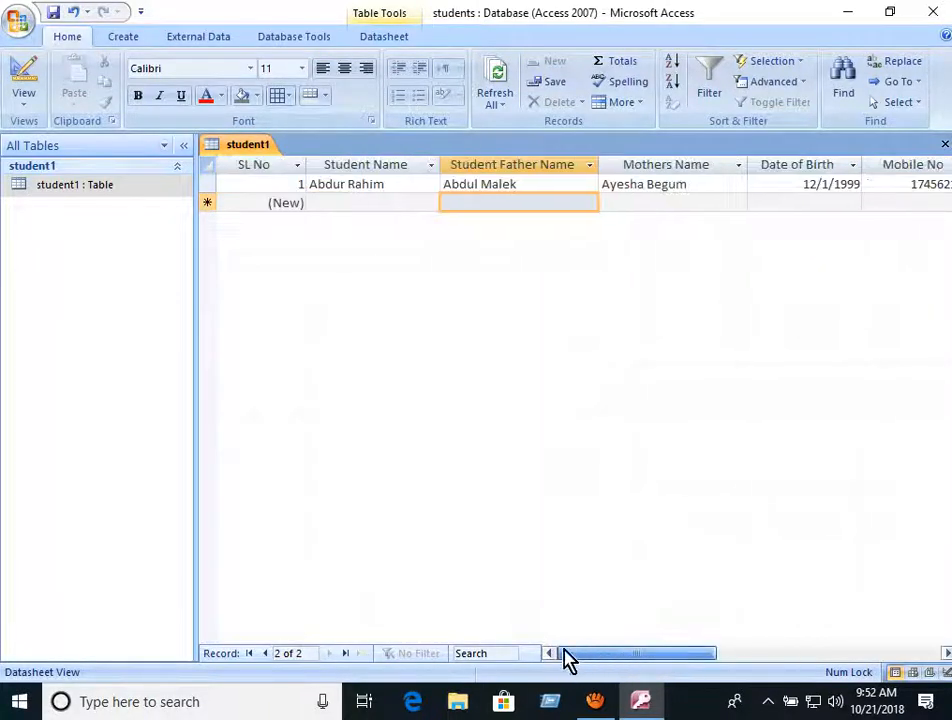
# - Enter record 2's student, father's and mother's names and begin its Date of Birth
pyautogui.click(337, 201)
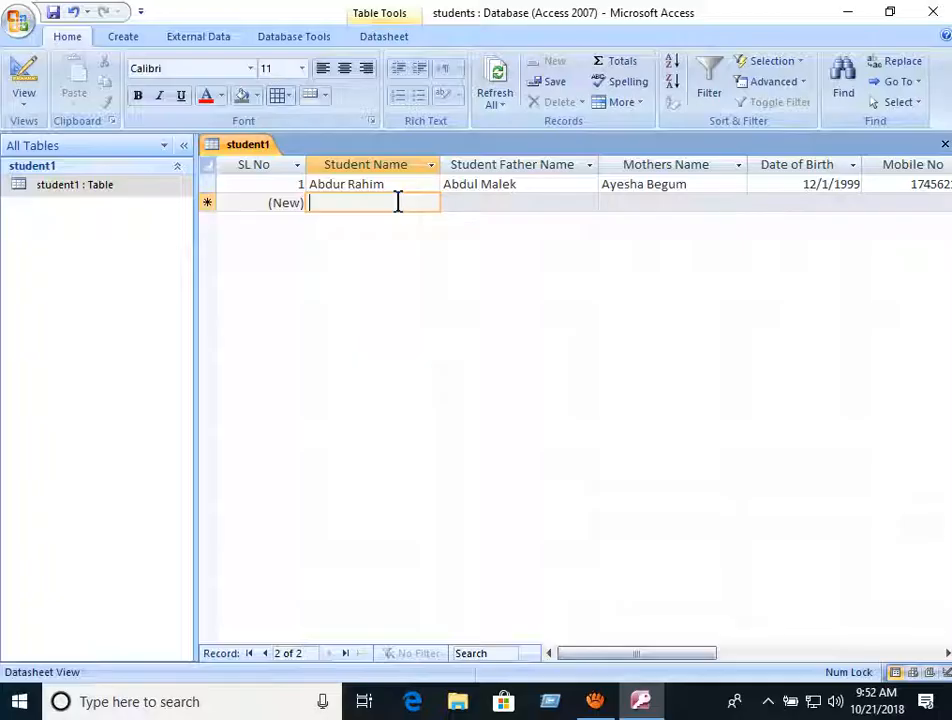
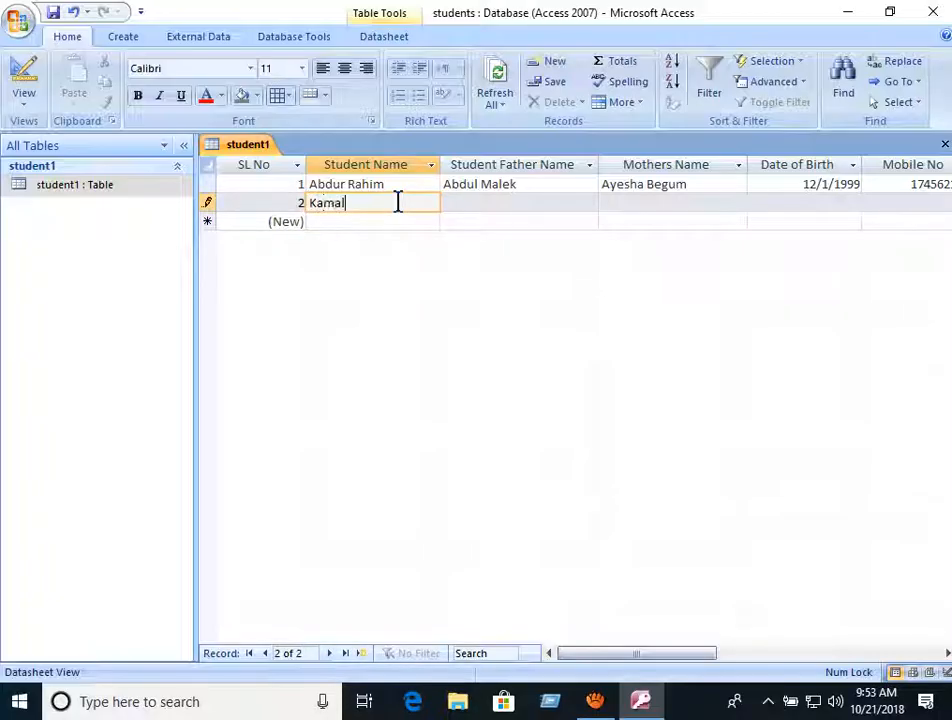
pyautogui.press('Tab')
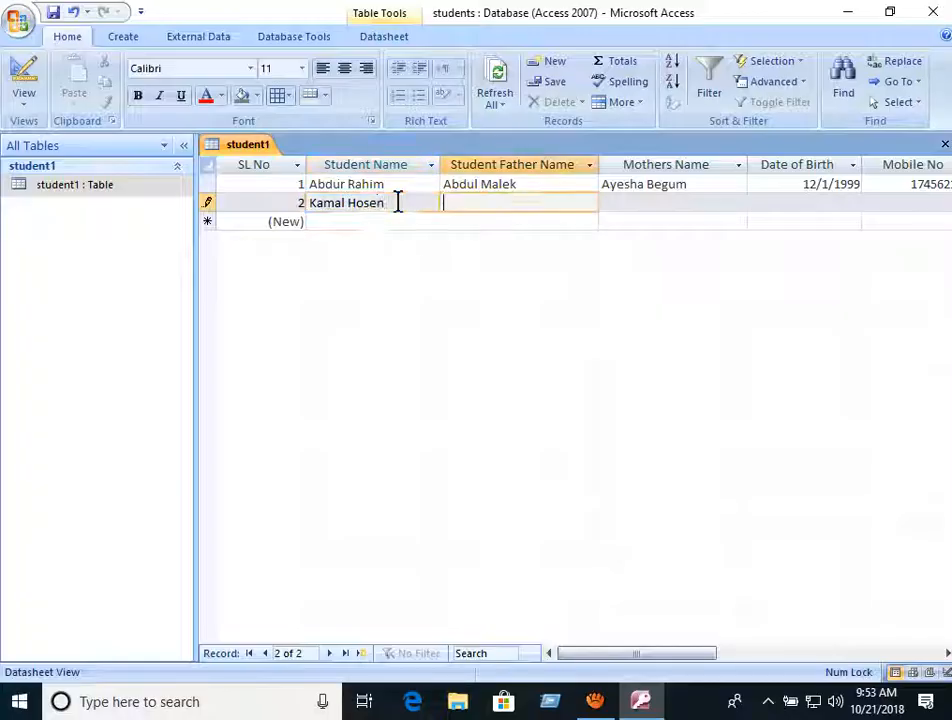
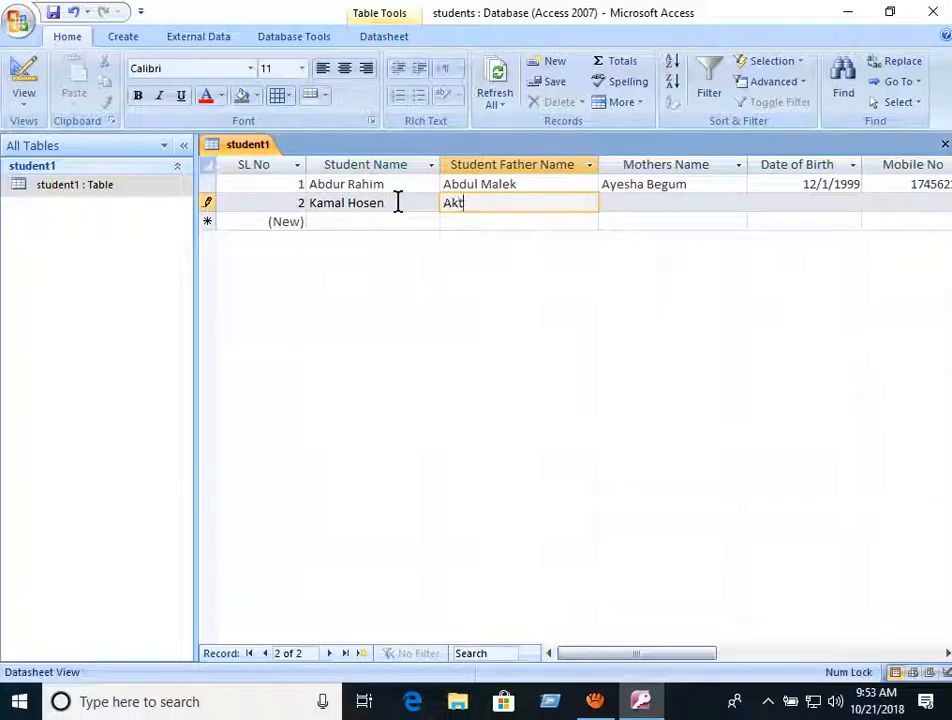
pyautogui.press('Tab')
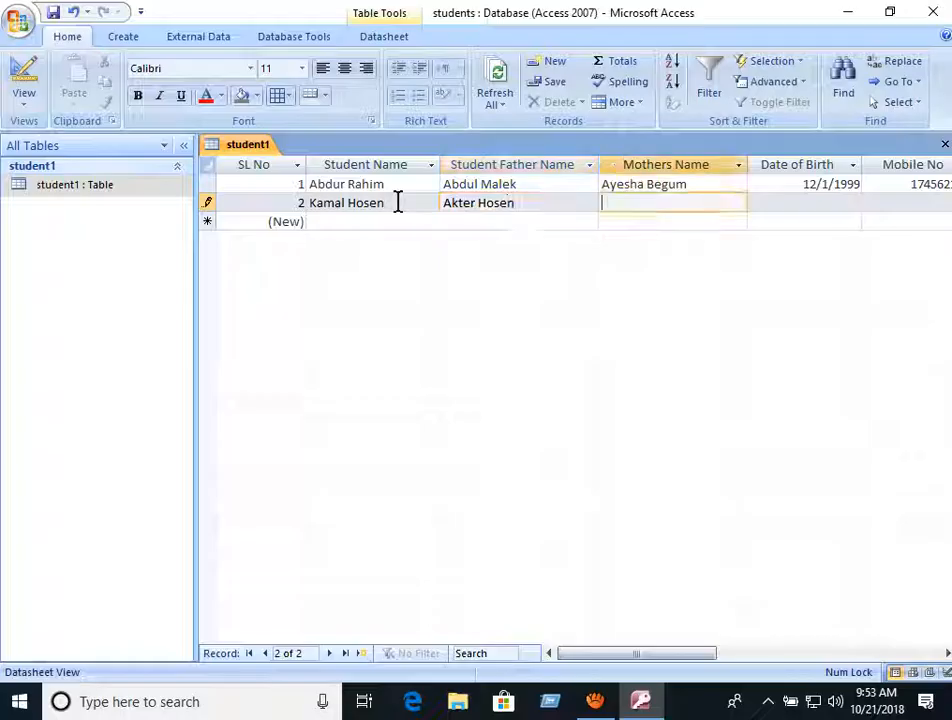
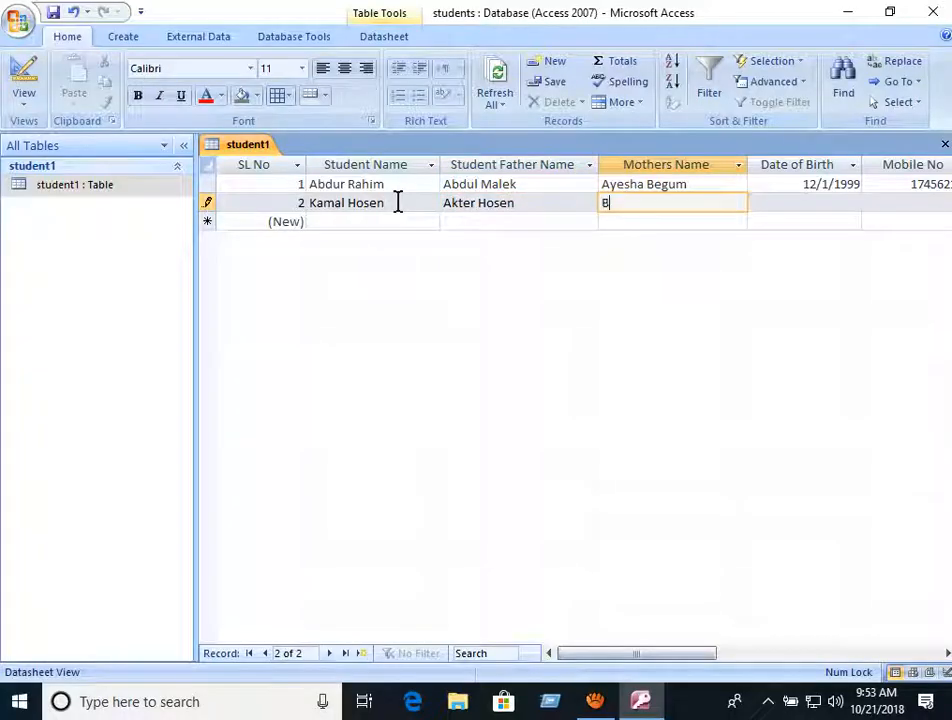
pyautogui.press('Tab')
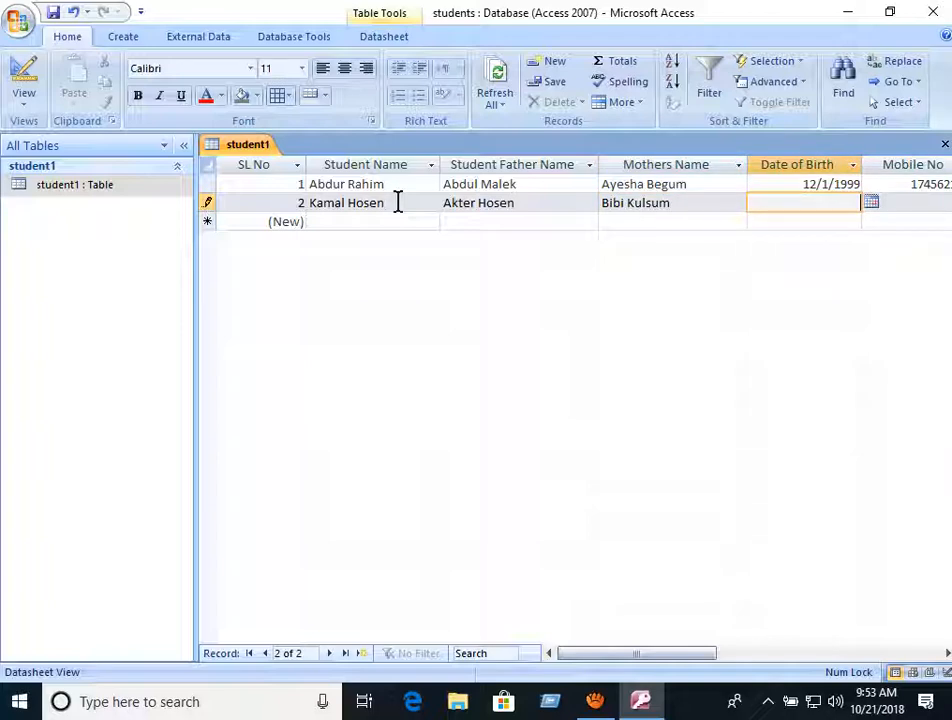
pyautogui.write('2')
# - Replace the invalid Date of Birth entry with 14/03/2000, stored as 3/14/2000
pyautogui.click(916, 210)
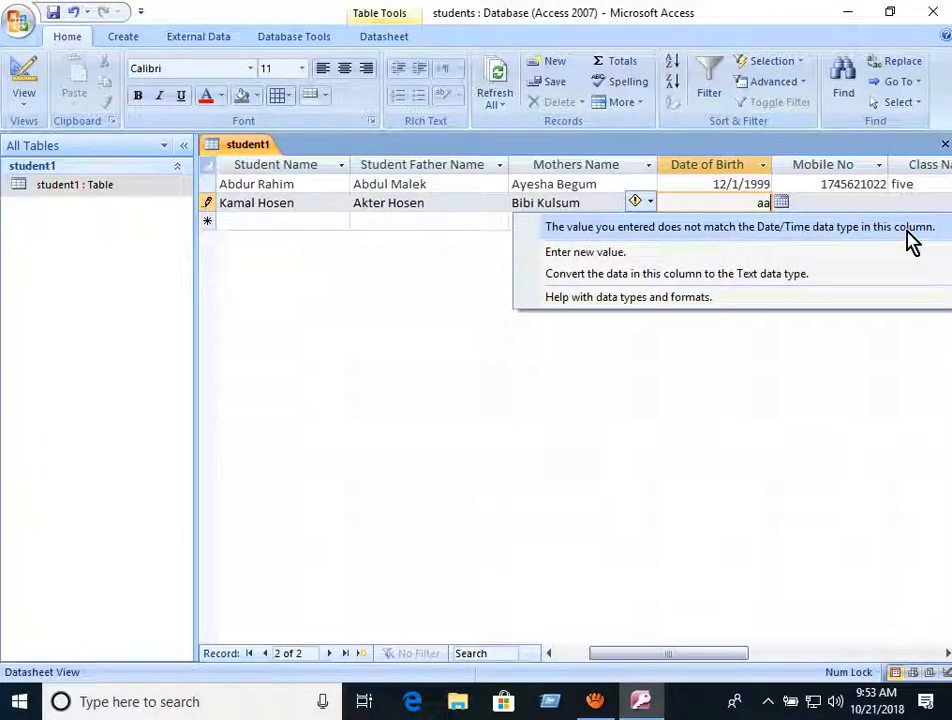
pyautogui.click(742, 207)
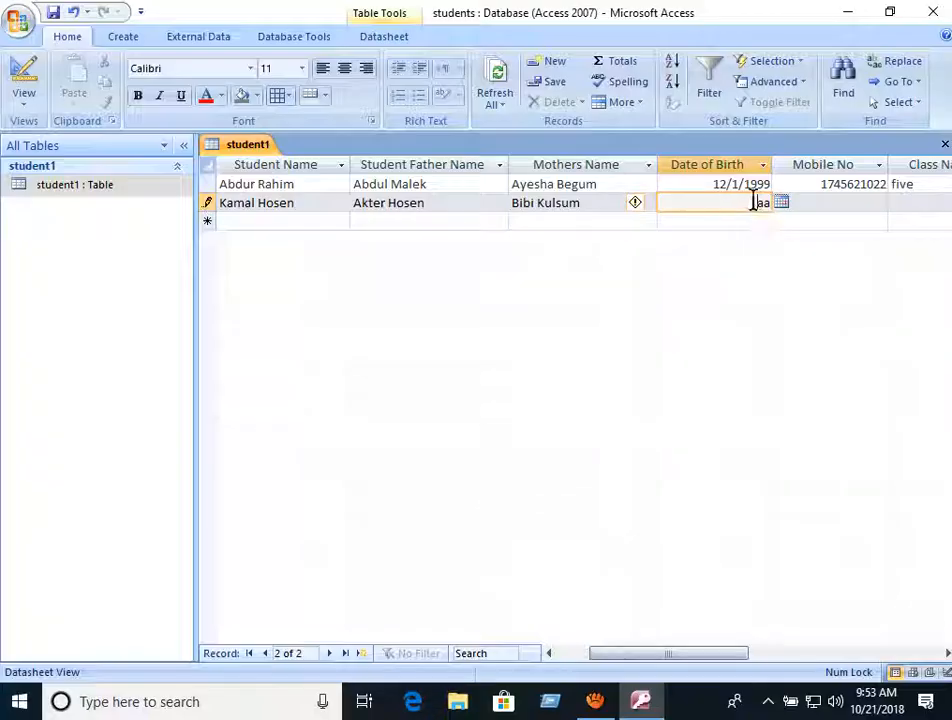
pyautogui.moveTo(759, 205); pyautogui.dragTo(771, 212)
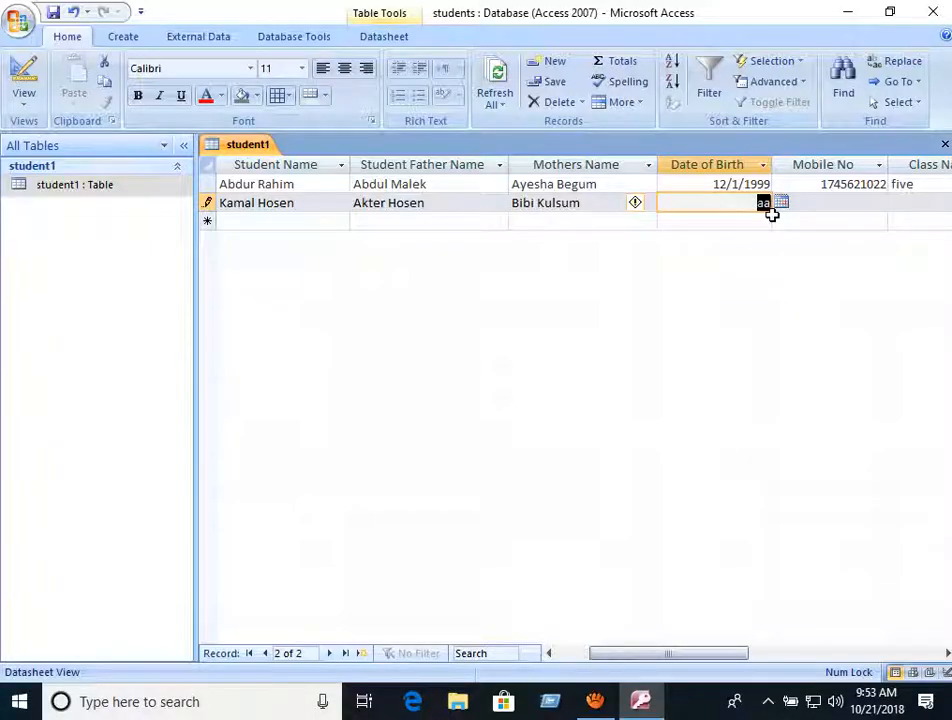
pyautogui.write('14/03')
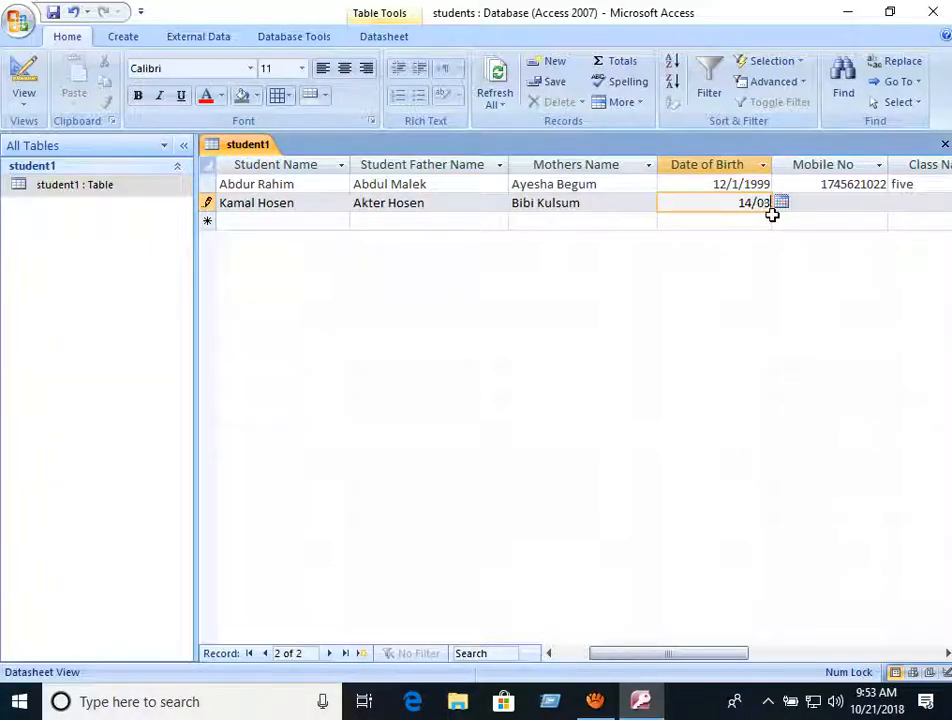
pyautogui.write('/2000')
pyautogui.press('Tab')
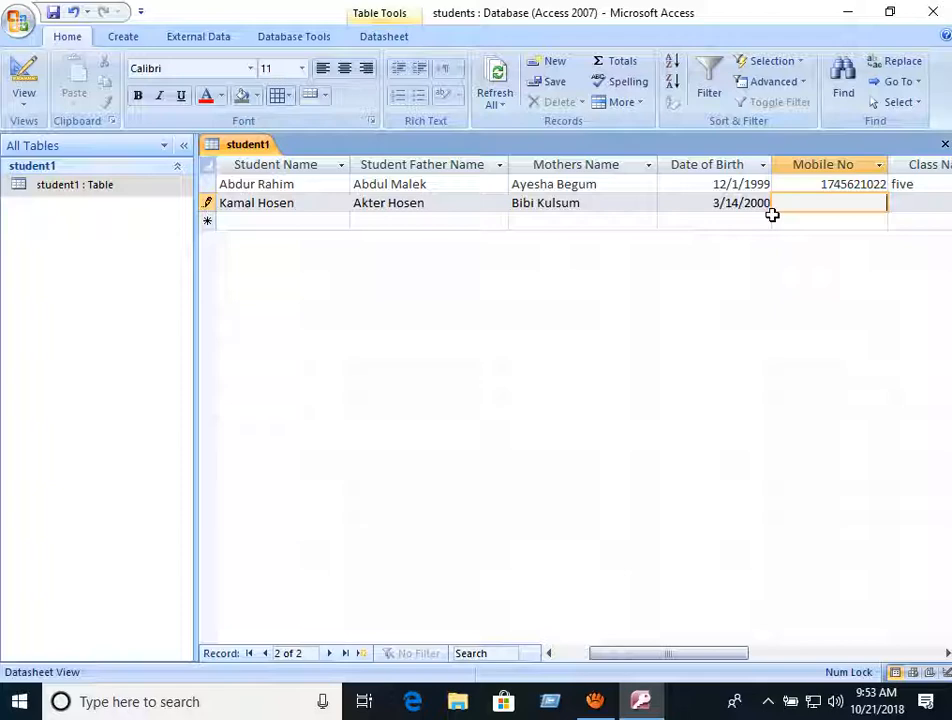
# - Enter record 2's mobile number and class Seven, save the record, and exit Access
pyautogui.click(916, 203)
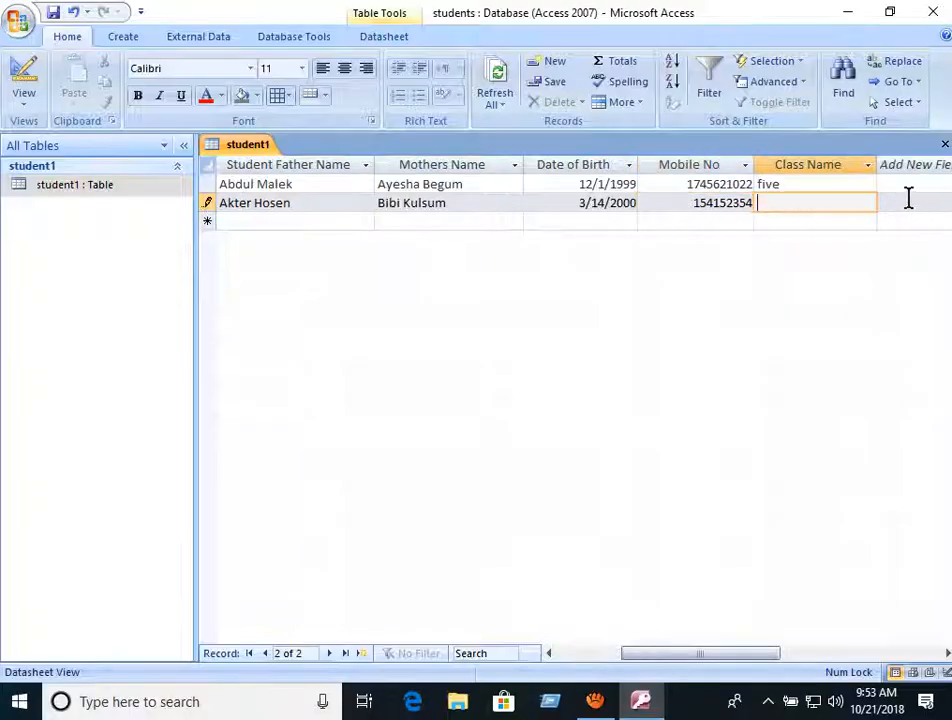
pyautogui.write('Seven')
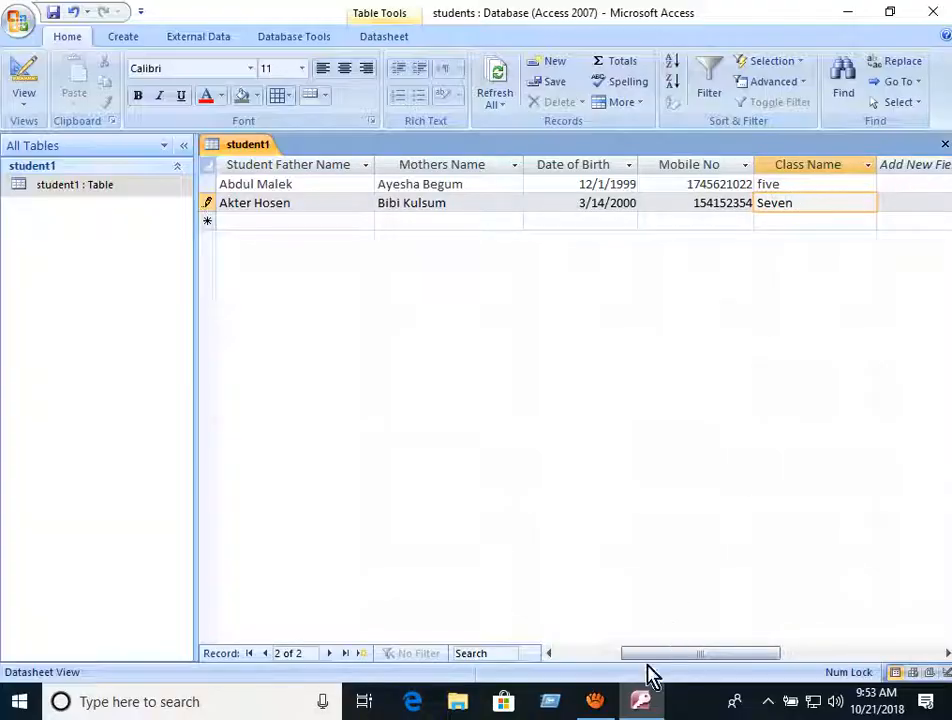
pyautogui.moveTo(646, 659); pyautogui.dragTo(561, 662)
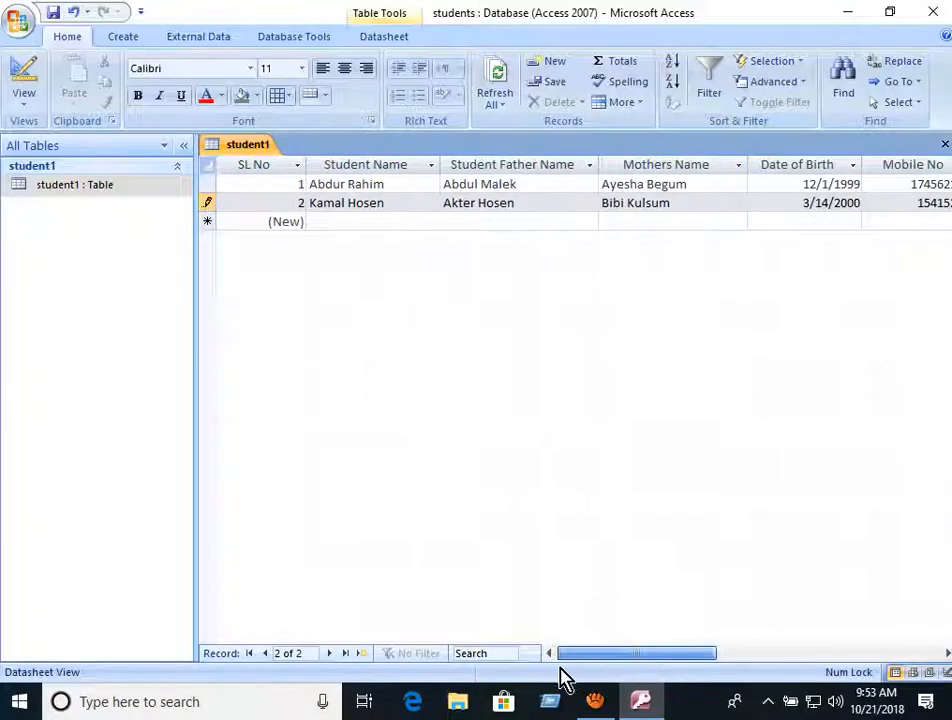
pyautogui.click(377, 222)
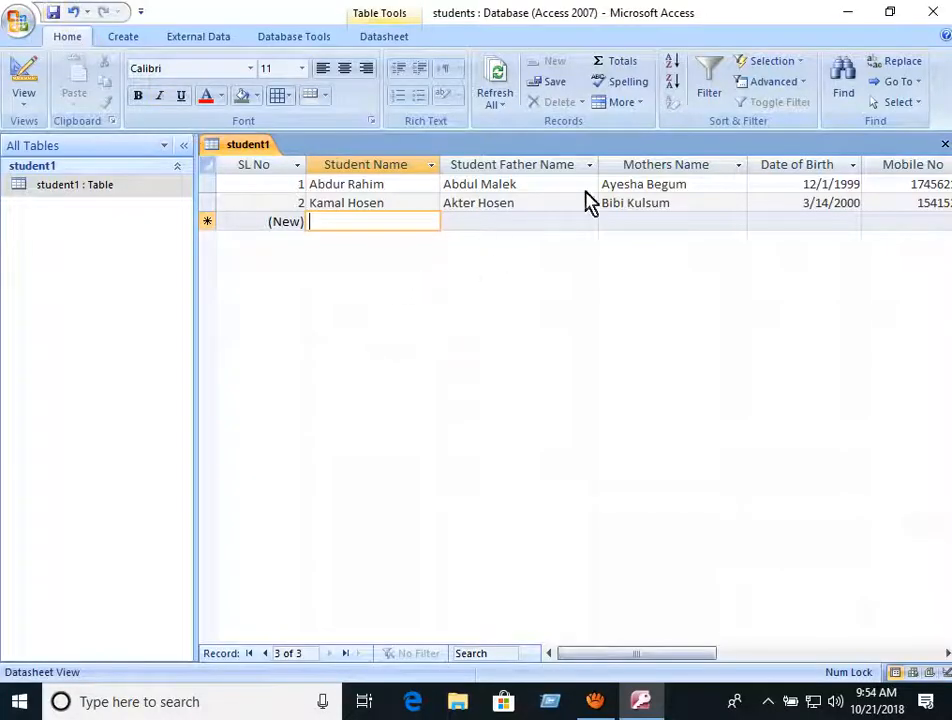
pyautogui.click(935, 12)
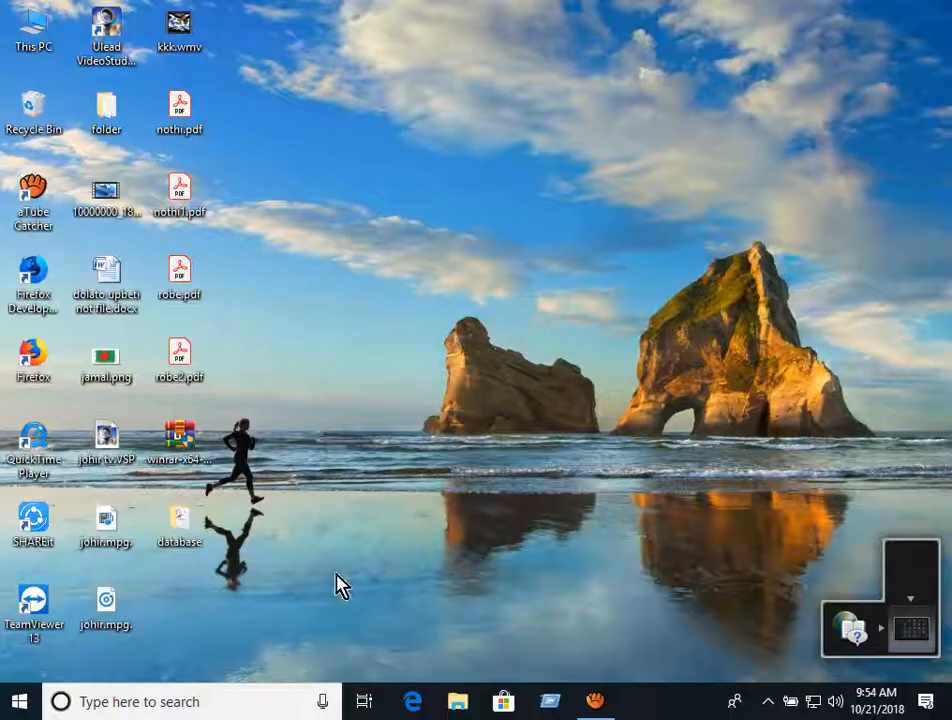
# - Reopen students.accdb from the database folder and open the student1 table in Datasheet View
pyautogui.doubleClick(200, 541)
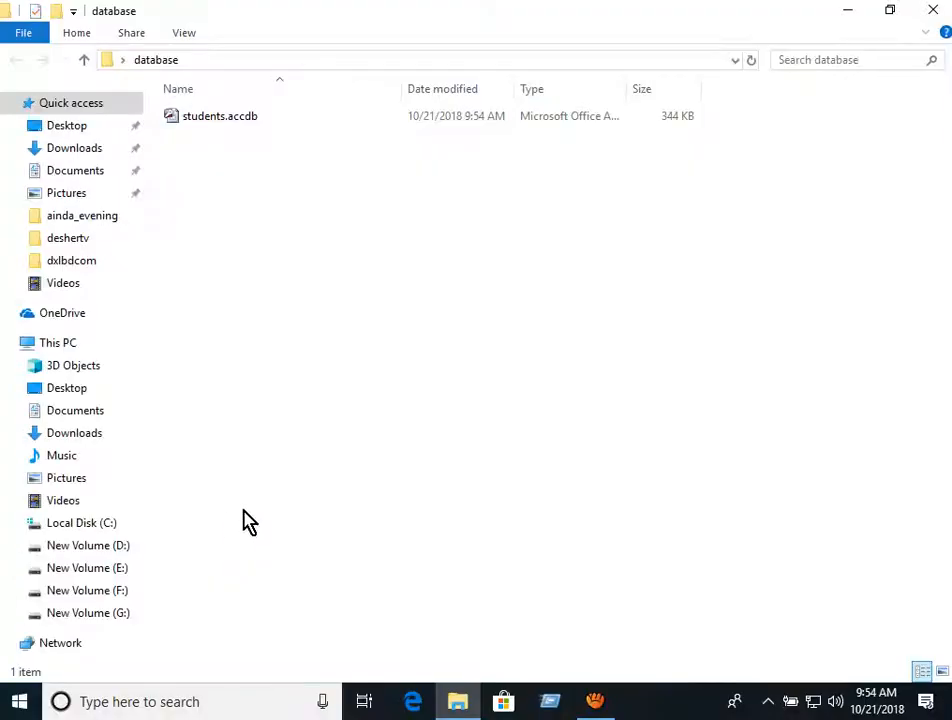
pyautogui.doubleClick(190, 126)
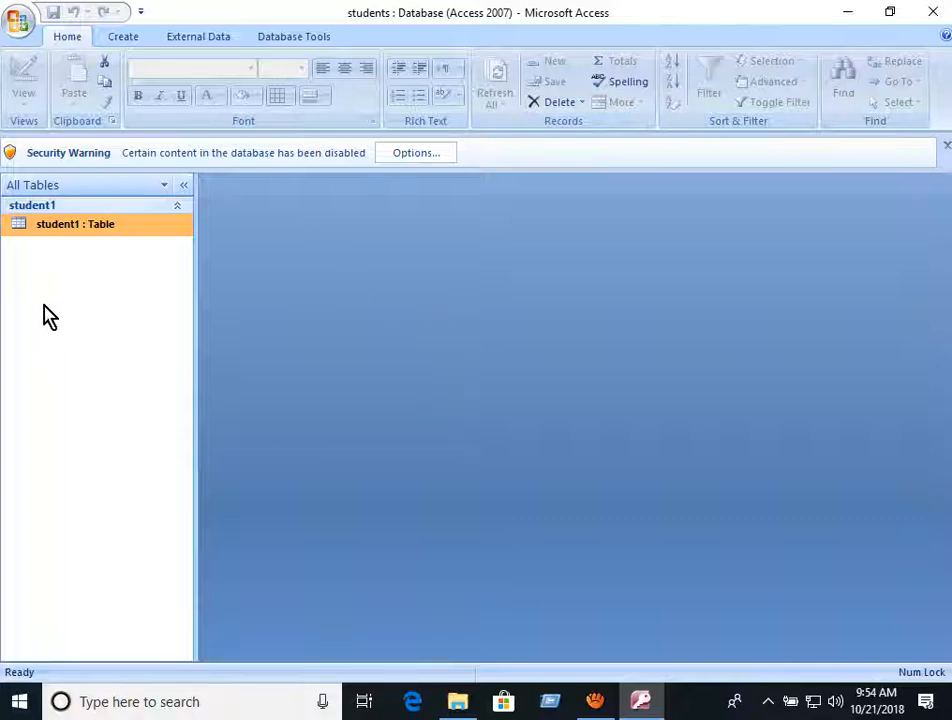
pyautogui.doubleClick(47, 228)
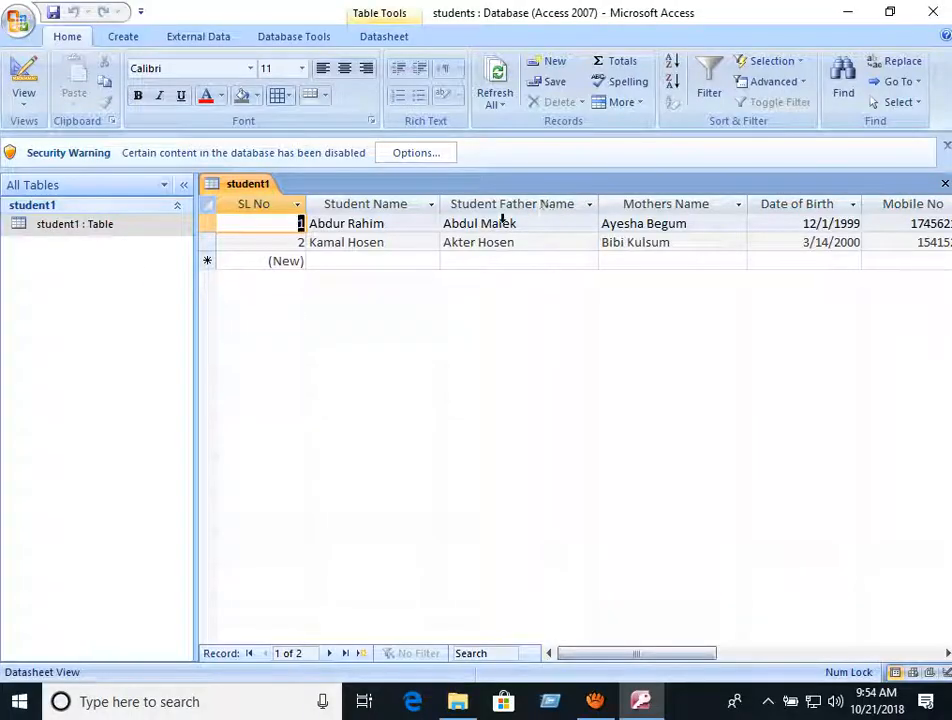
# - Check both saved records in the student1 datasheet, then close Access and the database folder
pyautogui.moveTo(599, 655); pyautogui.dragTo(578, 665)
pyautogui.click(374, 264)
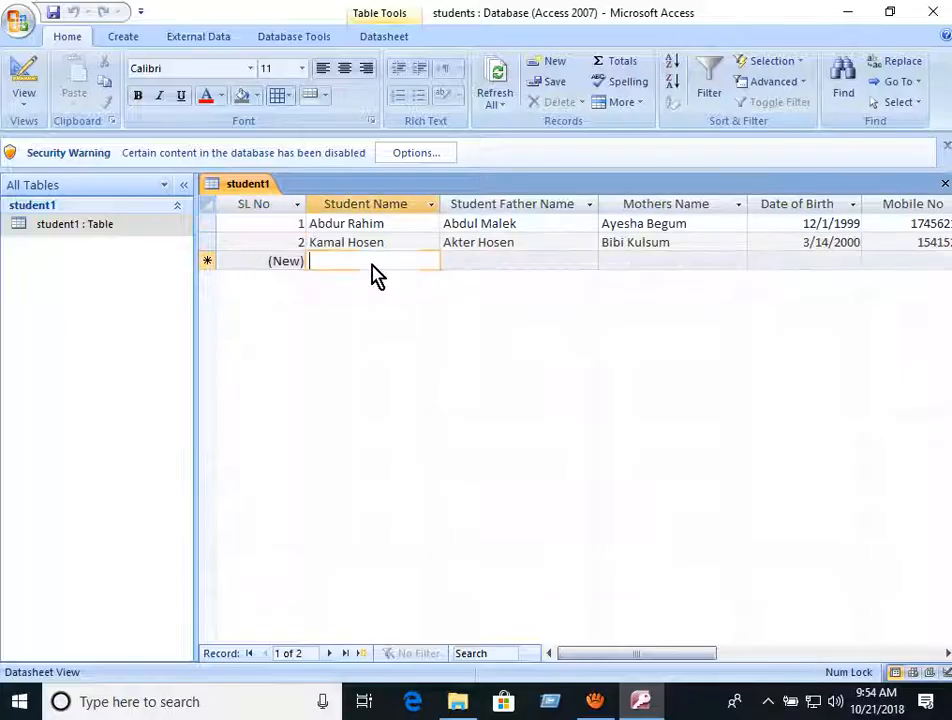
pyautogui.click(493, 259)
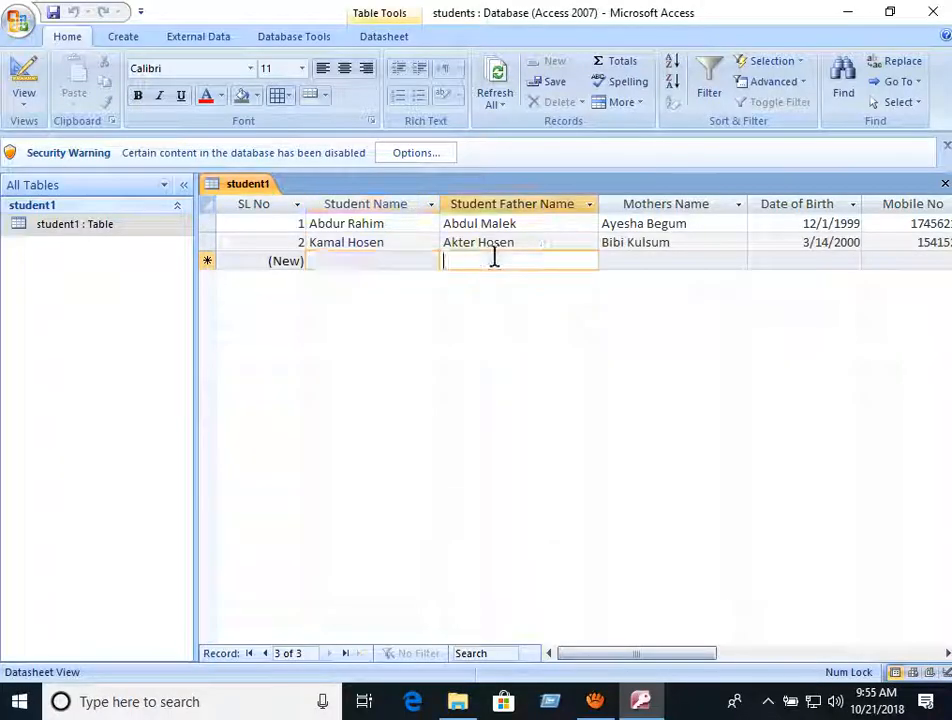
pyautogui.click(372, 264)
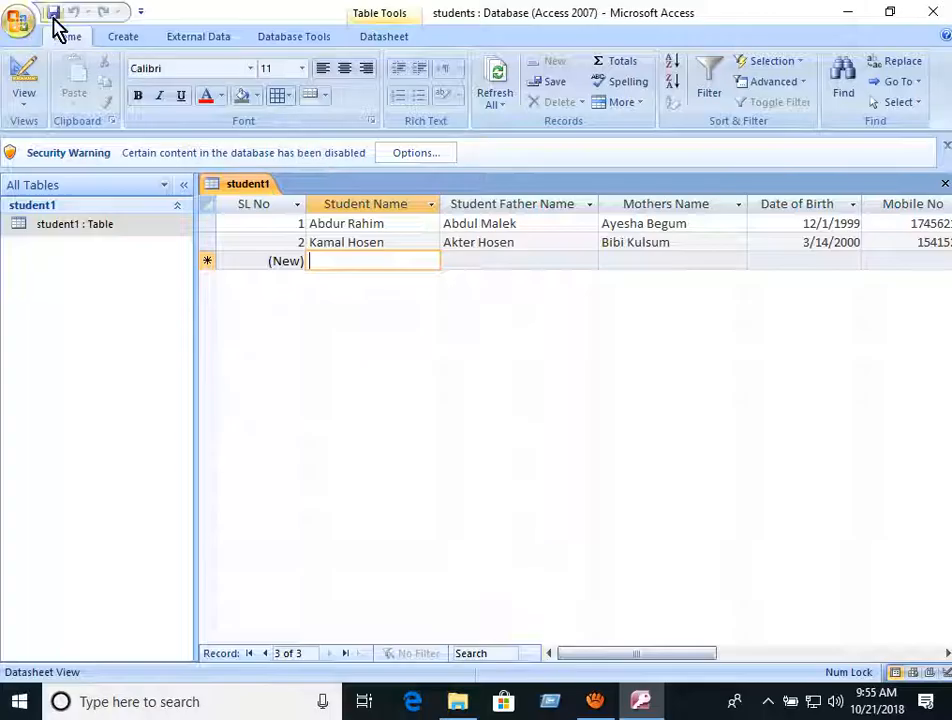
pyautogui.click(933, 12)
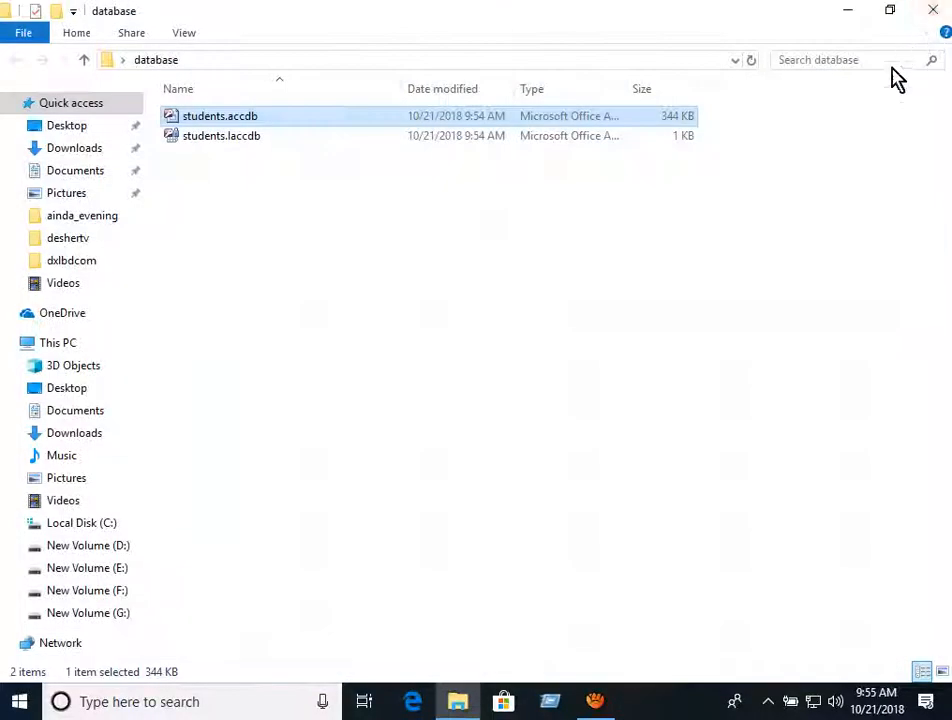
pyautogui.click(930, 10)
pyautogui.click(595, 701)
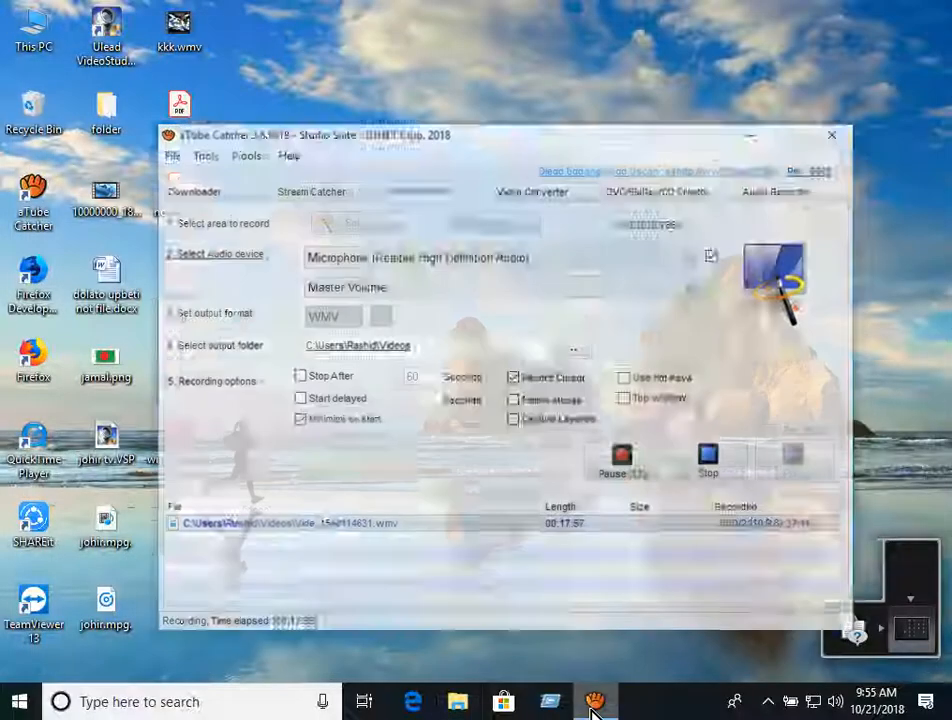